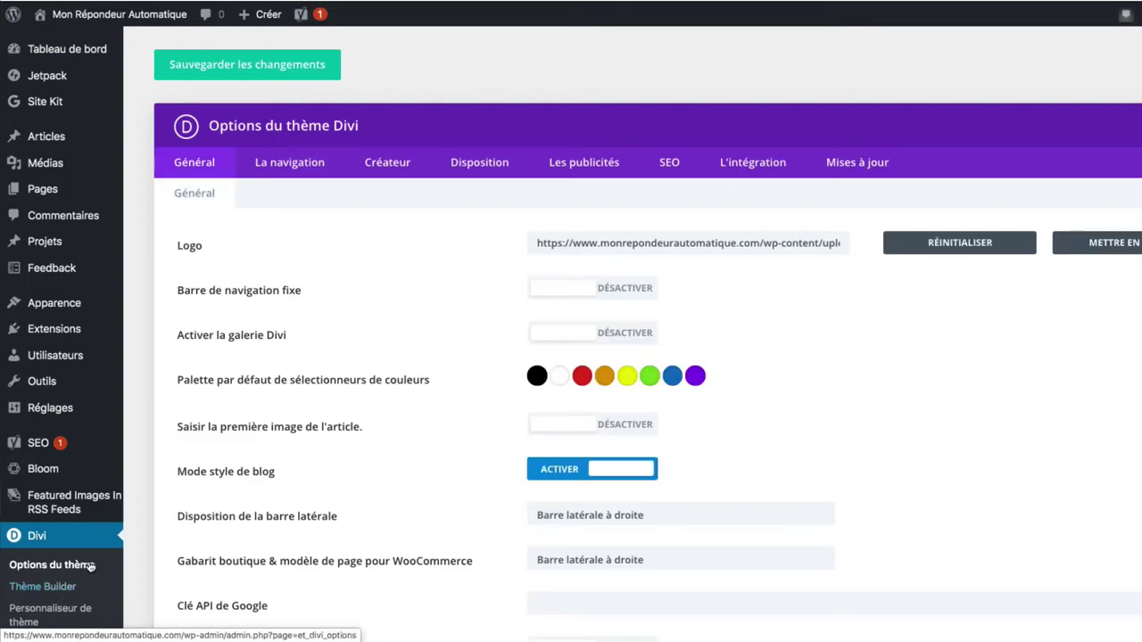
- Scroll the Divi admin menu and open Personnaliseur de thème to show the live site preview
{"action": "scroll", "coordinate": [57, 542], "scroll_direction": "down", "scroll_amount": 3}
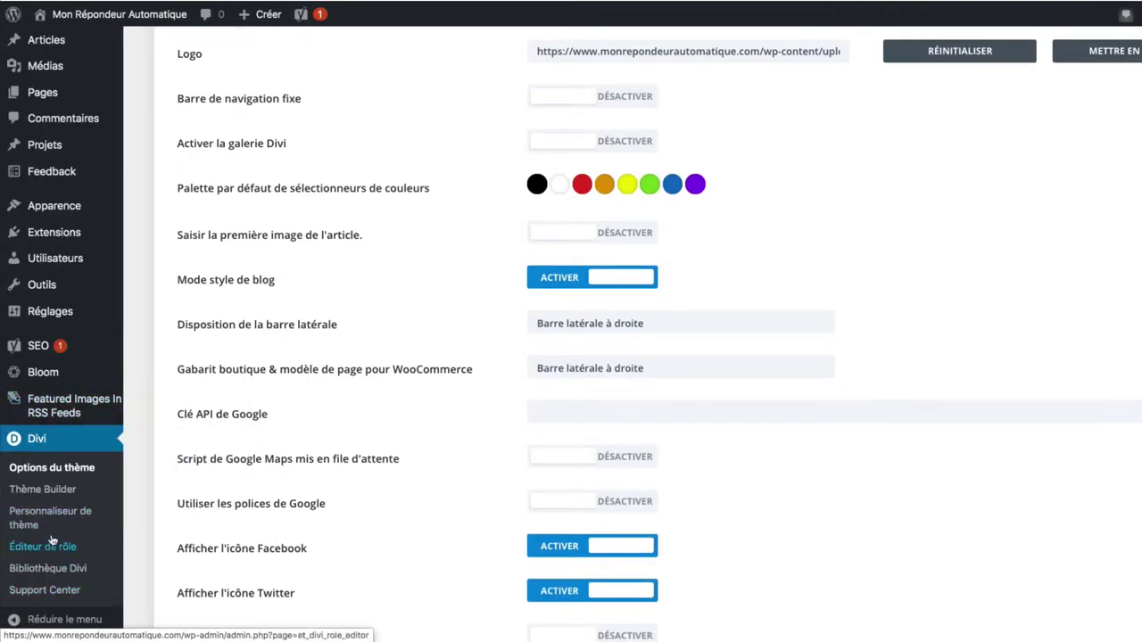
{"action": "left_click", "coordinate": [73, 514]}
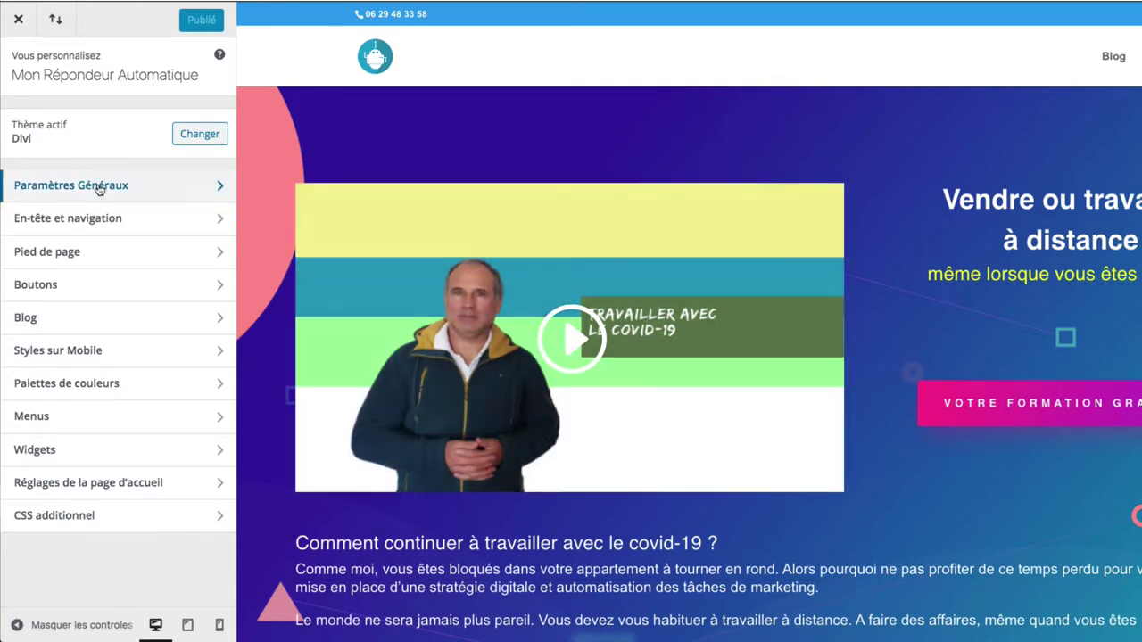
- Review the site title, slogan and site icon under Paramètres Généraux > Identité du site
{"action": "left_click", "coordinate": [98, 188]}
{"action": "left_click", "coordinate": [90, 127]}
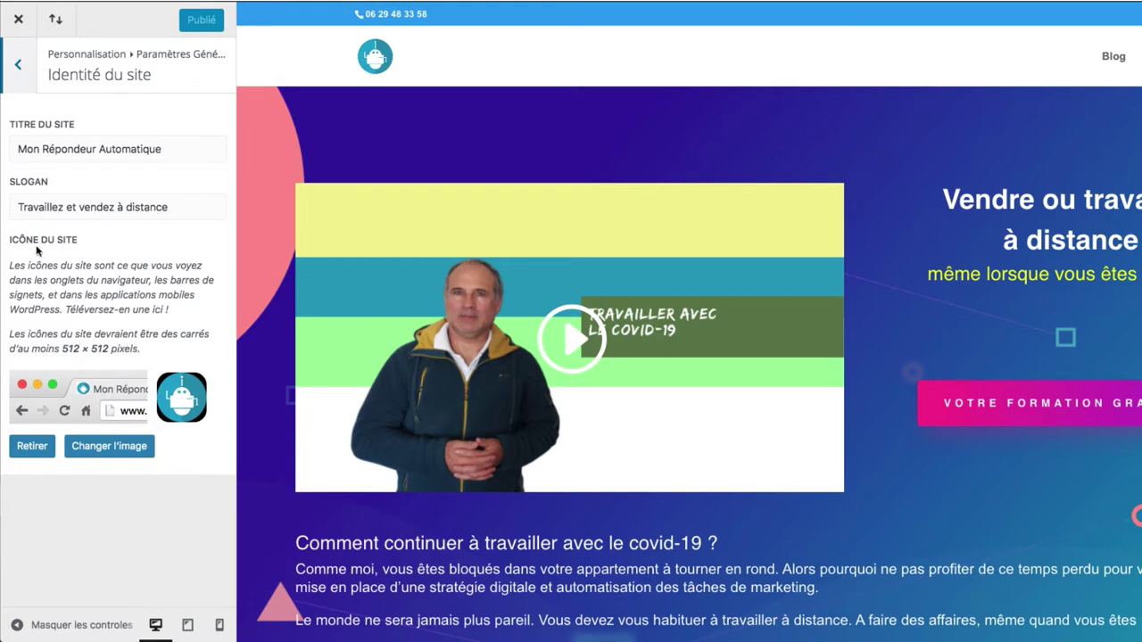
{"action": "left_click", "coordinate": [123, 451]}
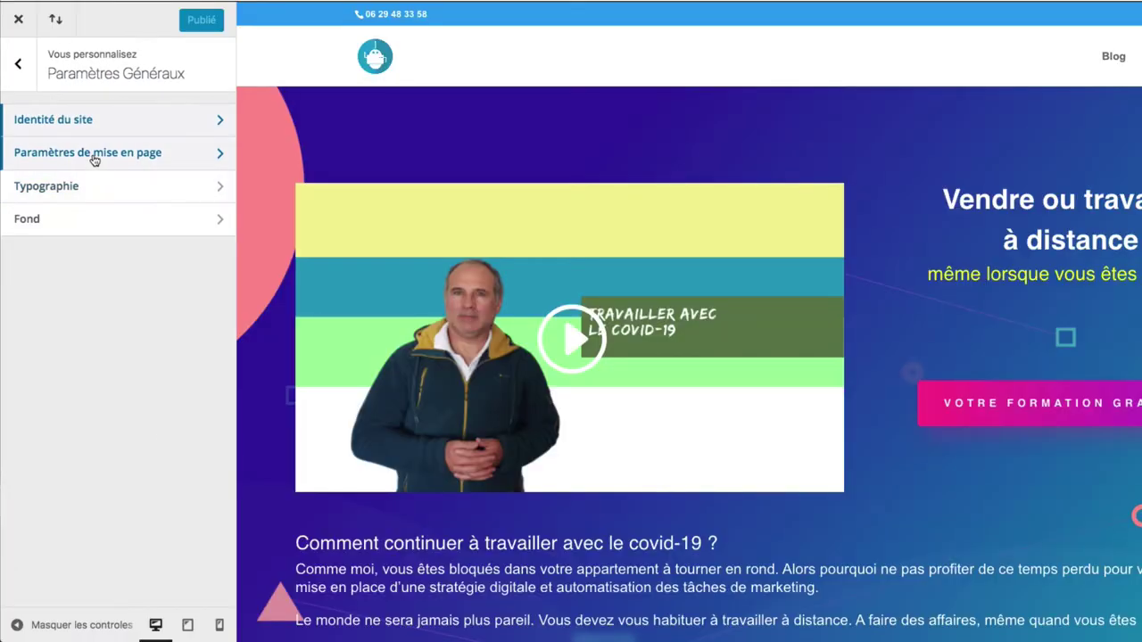
- Set the site content width to 1080 and the column spacing to 3 in Paramètres de mise en page
{"action": "left_click", "coordinate": [92, 153]}
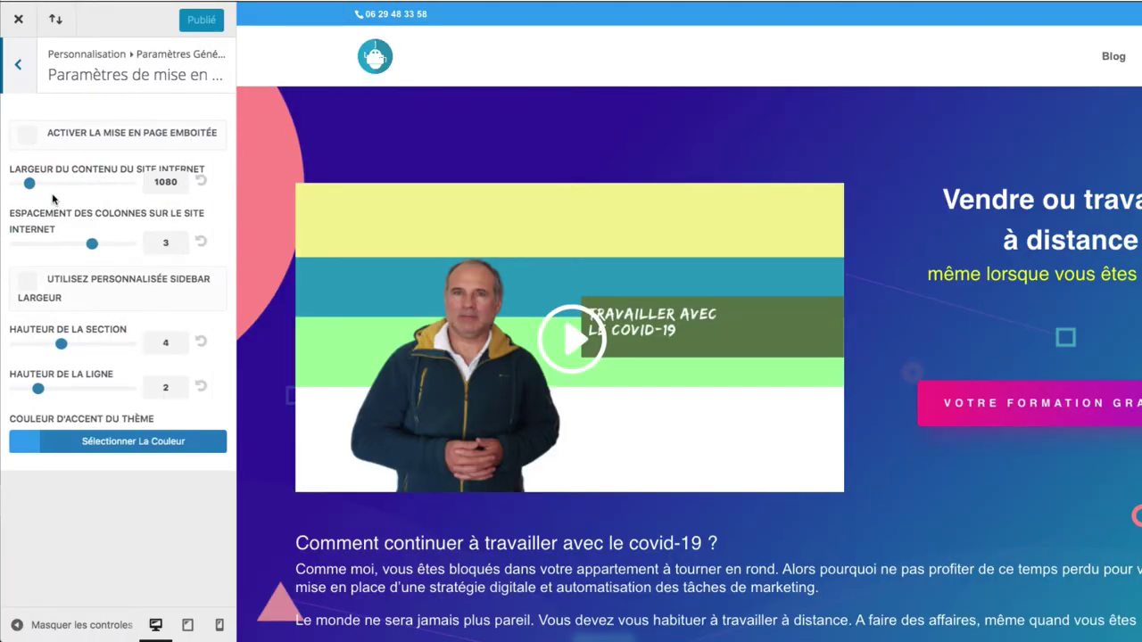
{"action": "left_click_drag", "start_coordinate": [29, 183], "coordinate": [25, 184]}
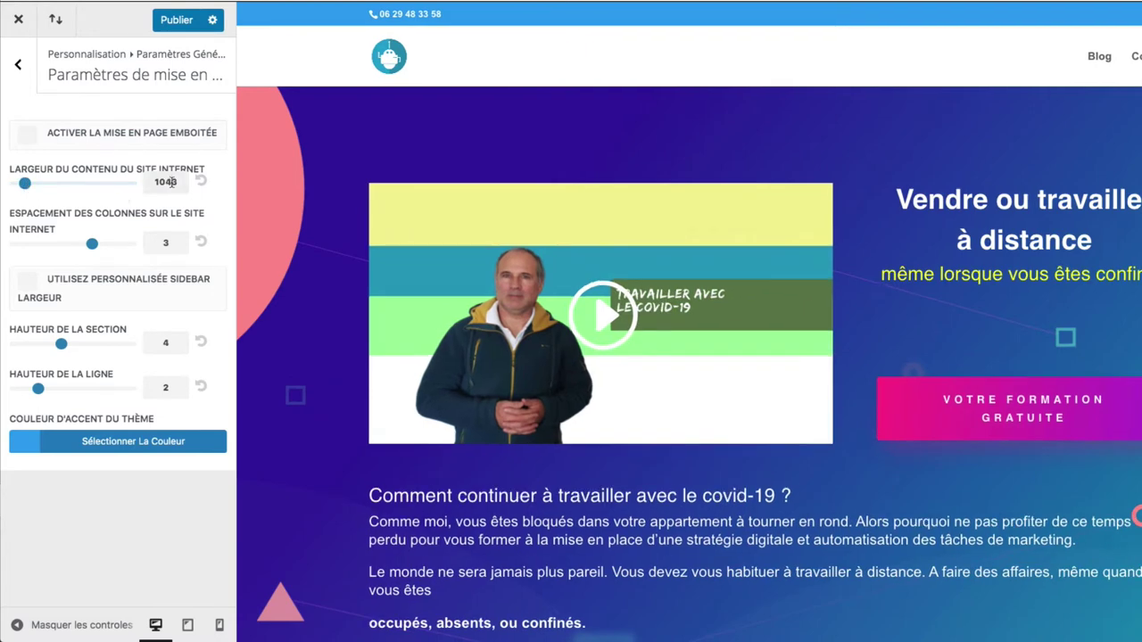
{"action": "left_click", "coordinate": [172, 183]}
{"action": "key", "text": "BackSpace"}
{"action": "key", "text": "BackSpace"}
{"action": "type", "text": "80"}
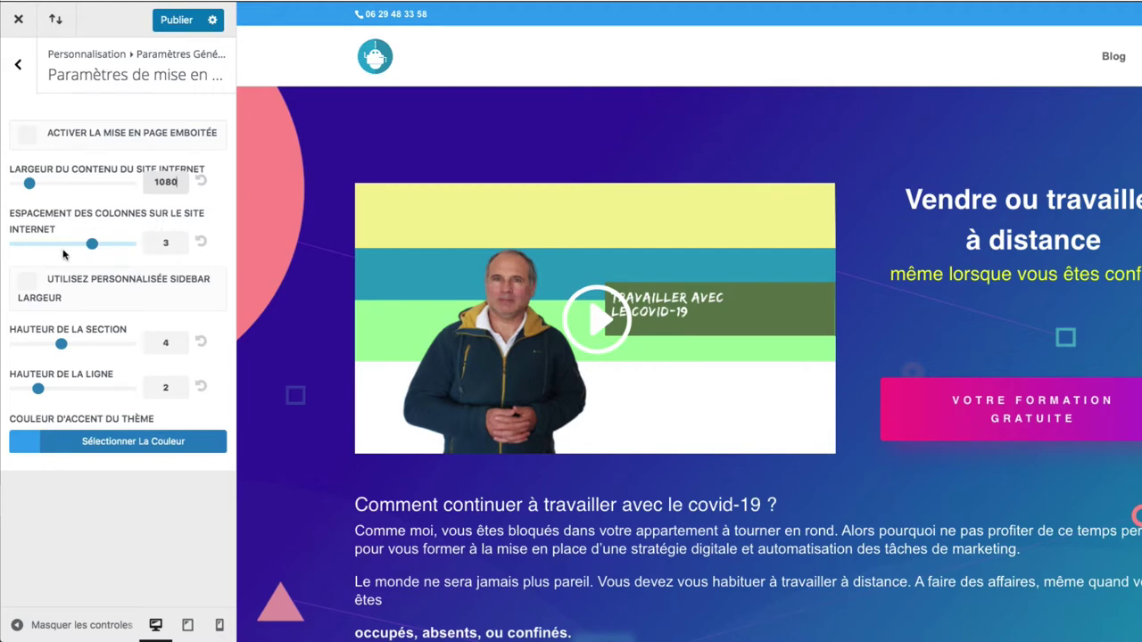
{"action": "left_click", "coordinate": [92, 244]}
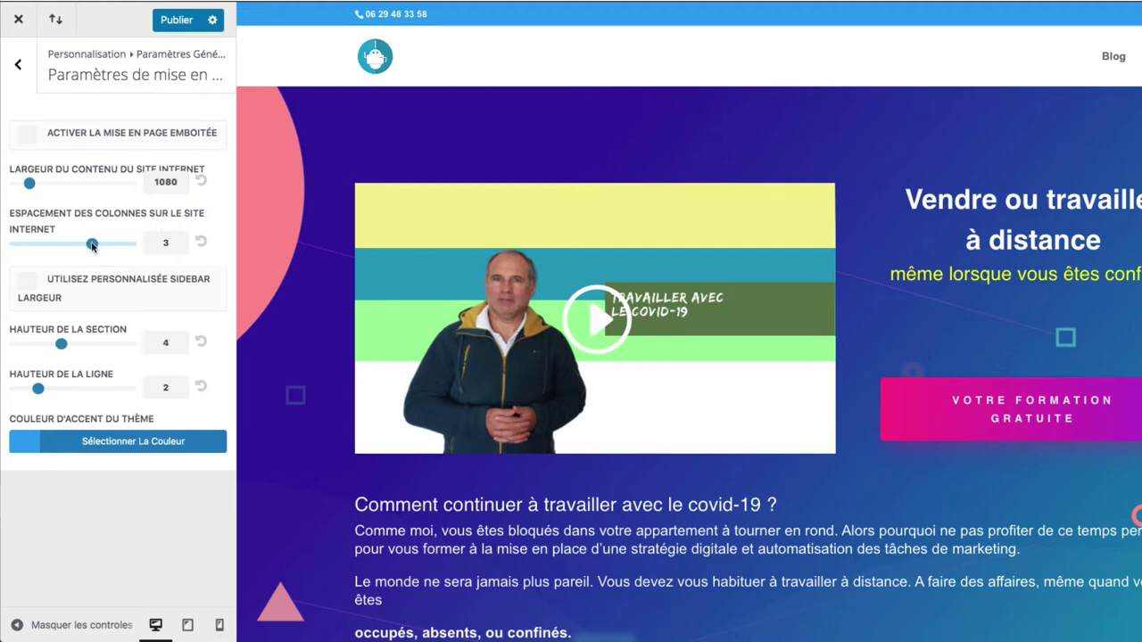
{"action": "left_click_drag", "start_coordinate": [92, 244], "coordinate": [75, 258]}
{"action": "left_click", "coordinate": [63, 345]}
{"action": "left_click", "coordinate": [20, 68]}
- Look through the Typographie and Fond settings, then return to the top-level section list
{"action": "left_click", "coordinate": [109, 189]}
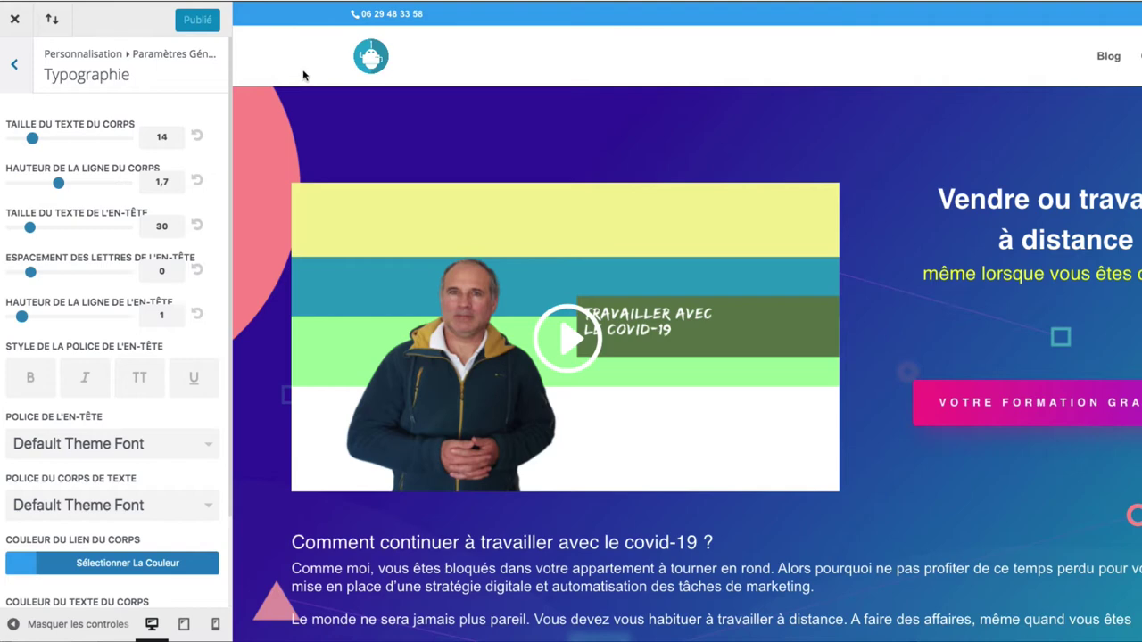
{"action": "left_click", "coordinate": [14, 64]}
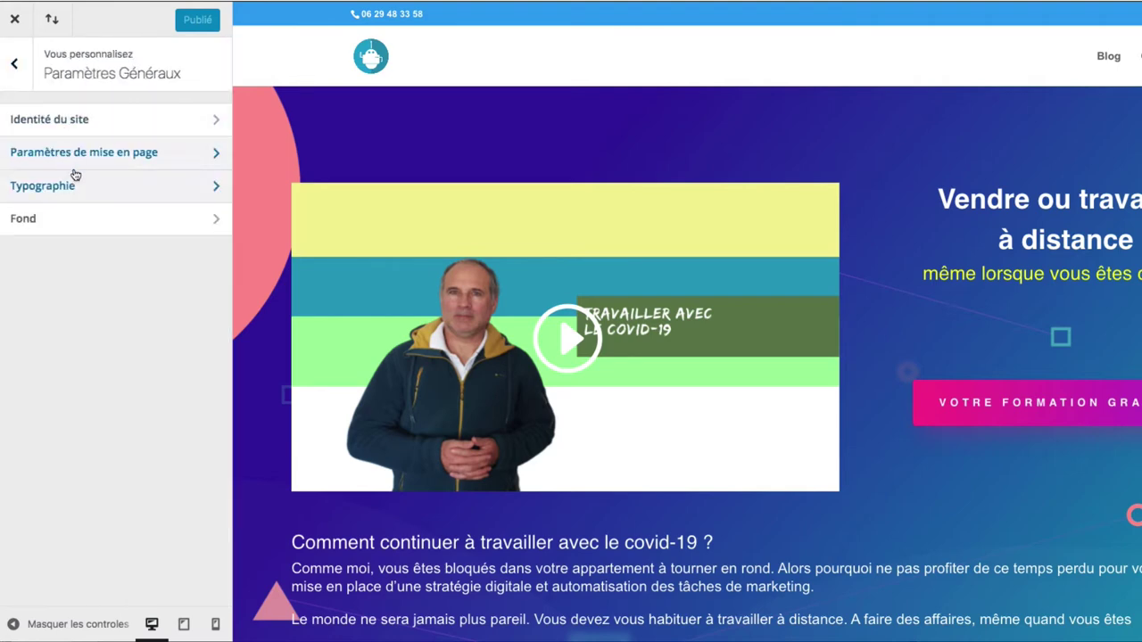
{"action": "left_click", "coordinate": [88, 226]}
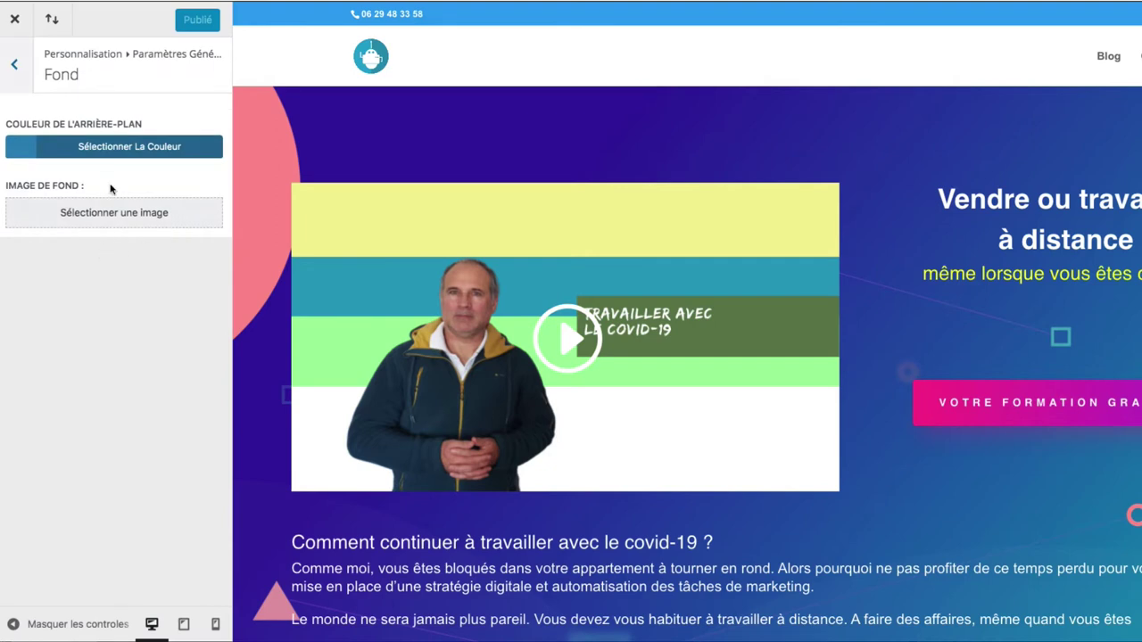
{"action": "left_click", "coordinate": [14, 64]}
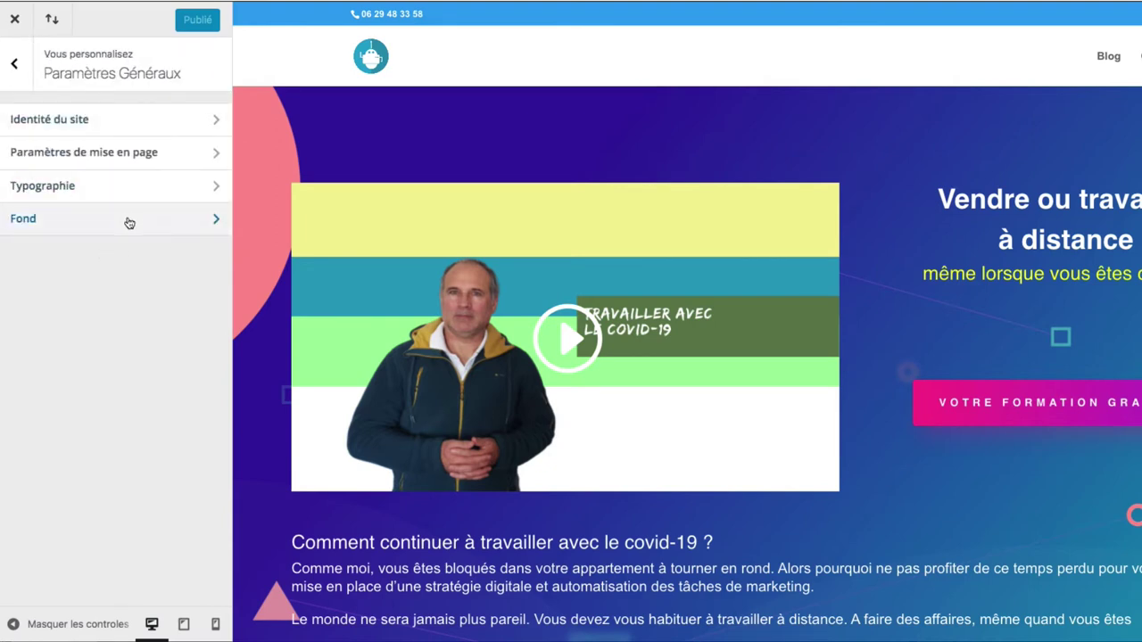
{"action": "left_click", "coordinate": [15, 68]}
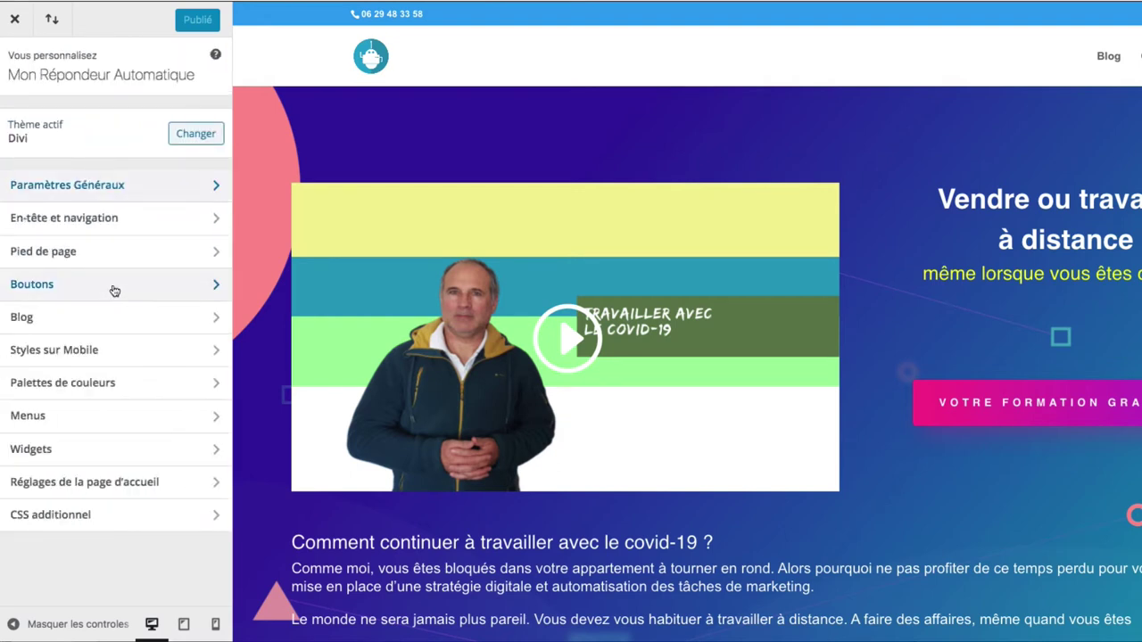
- Preview the Centré, Logo inline centré and Plein écran header styles, then restore Défaut
{"action": "left_click", "coordinate": [96, 223]}
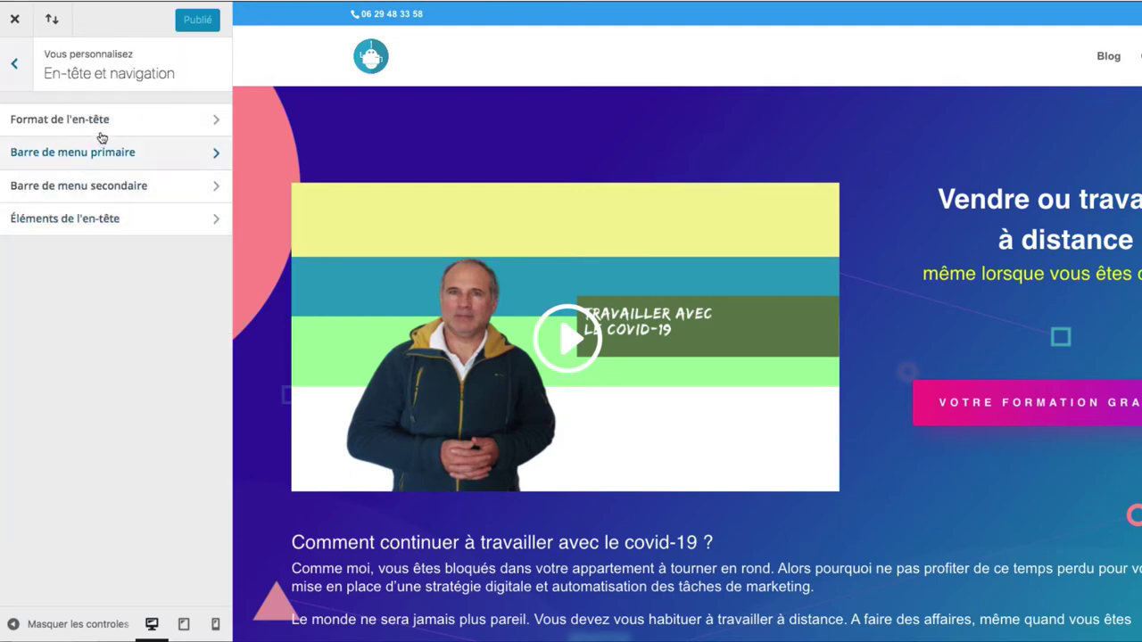
{"action": "left_click", "coordinate": [111, 125]}
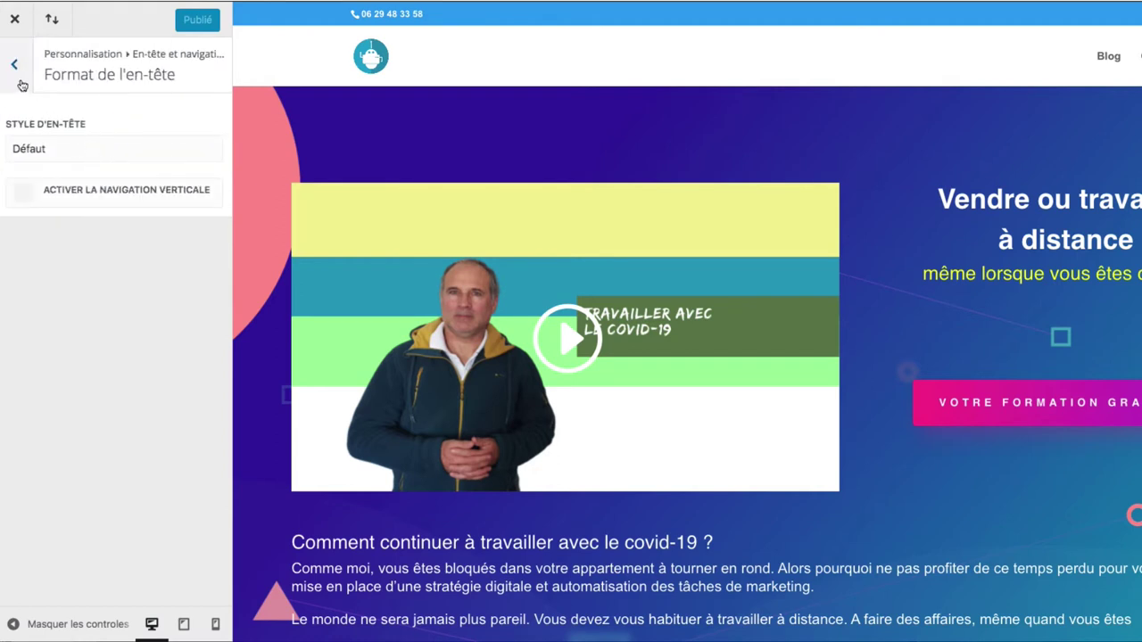
{"action": "left_click", "coordinate": [73, 156]}
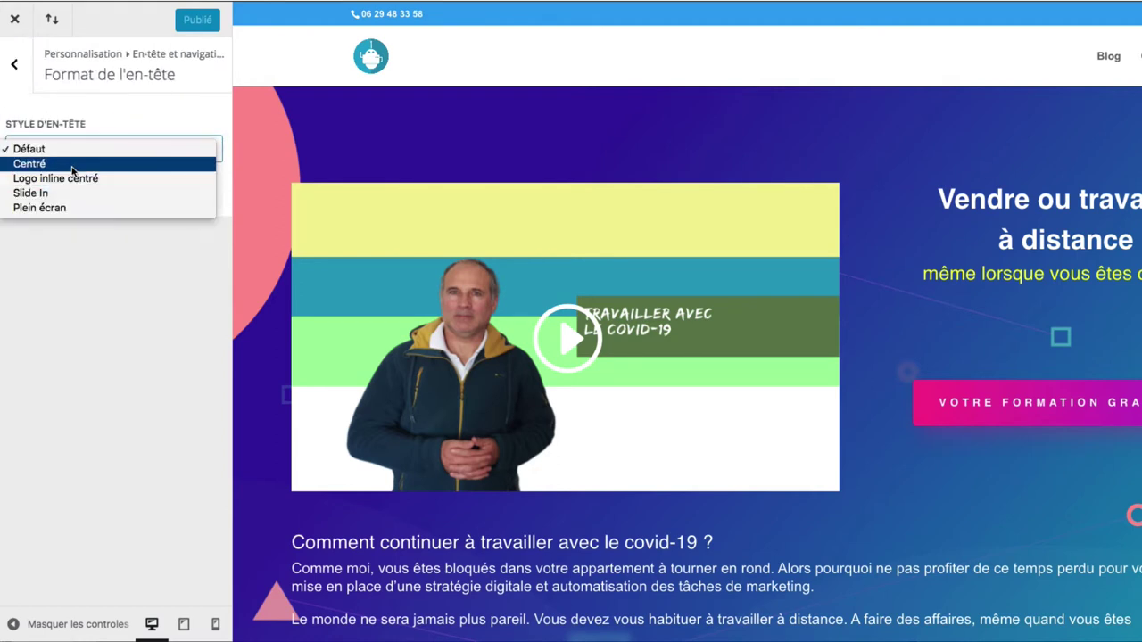
{"action": "left_click", "coordinate": [73, 165]}
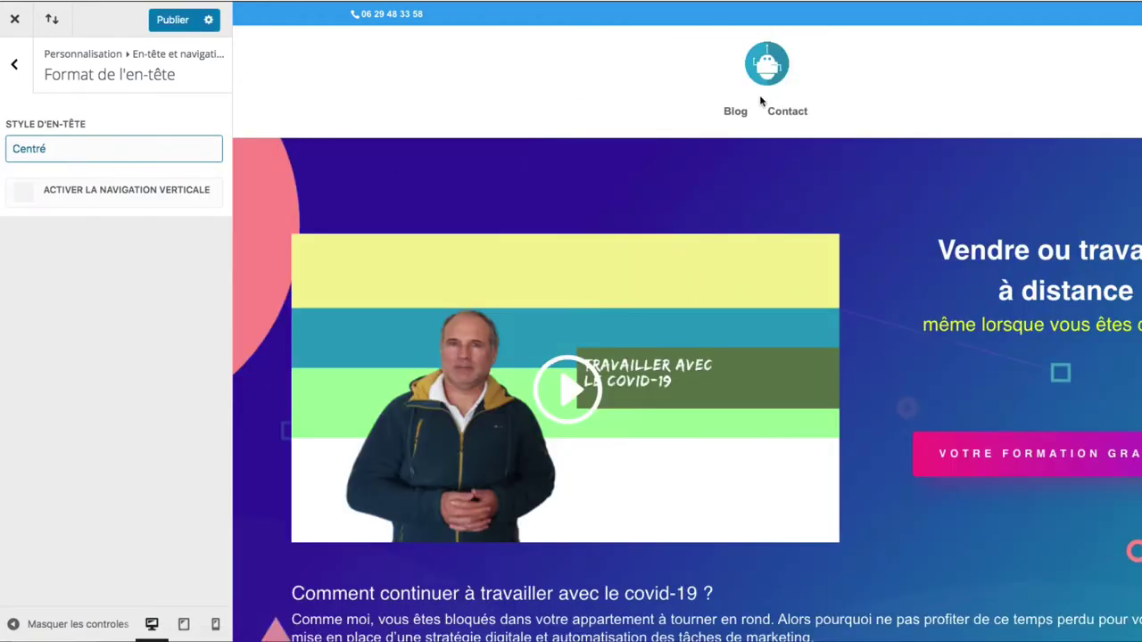
{"action": "left_click", "coordinate": [162, 148]}
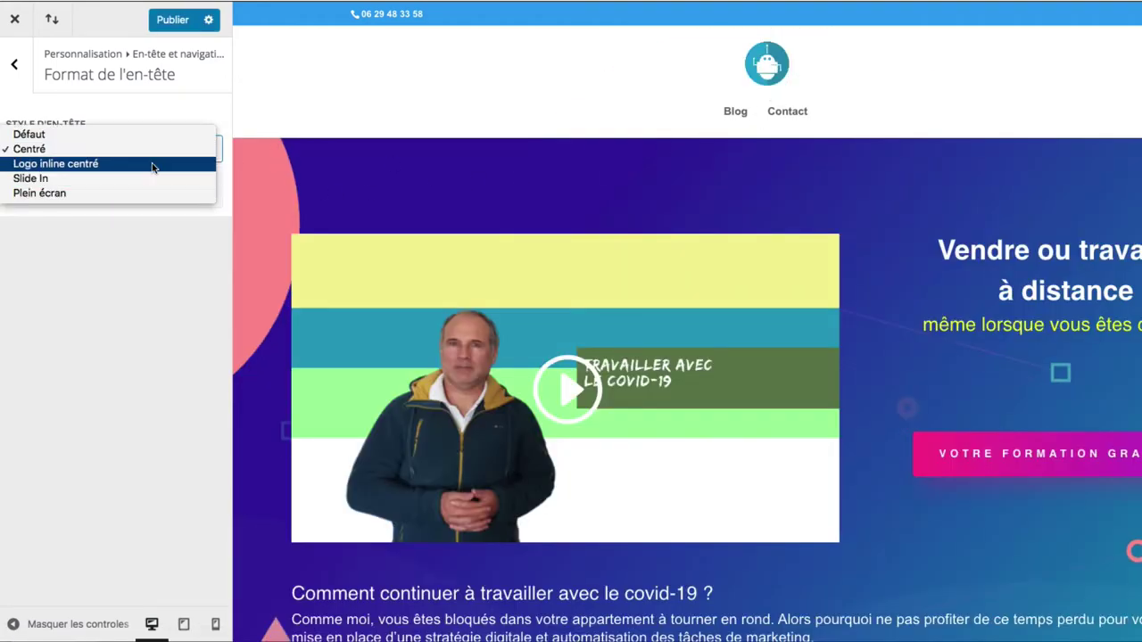
{"action": "left_click", "coordinate": [153, 164]}
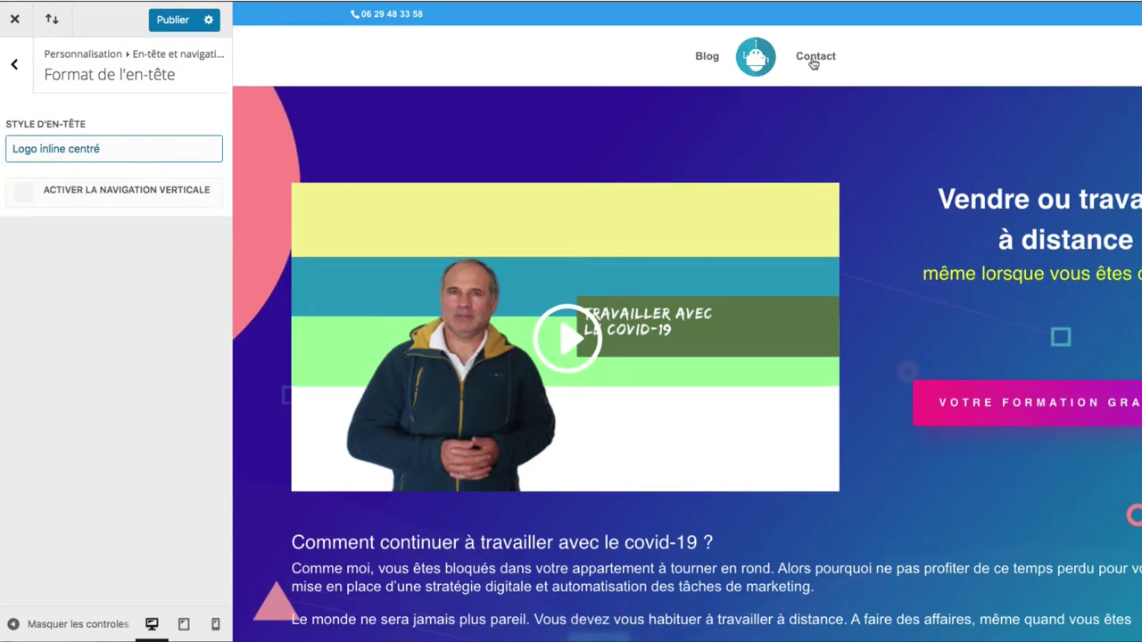
{"action": "left_click", "coordinate": [119, 157]}
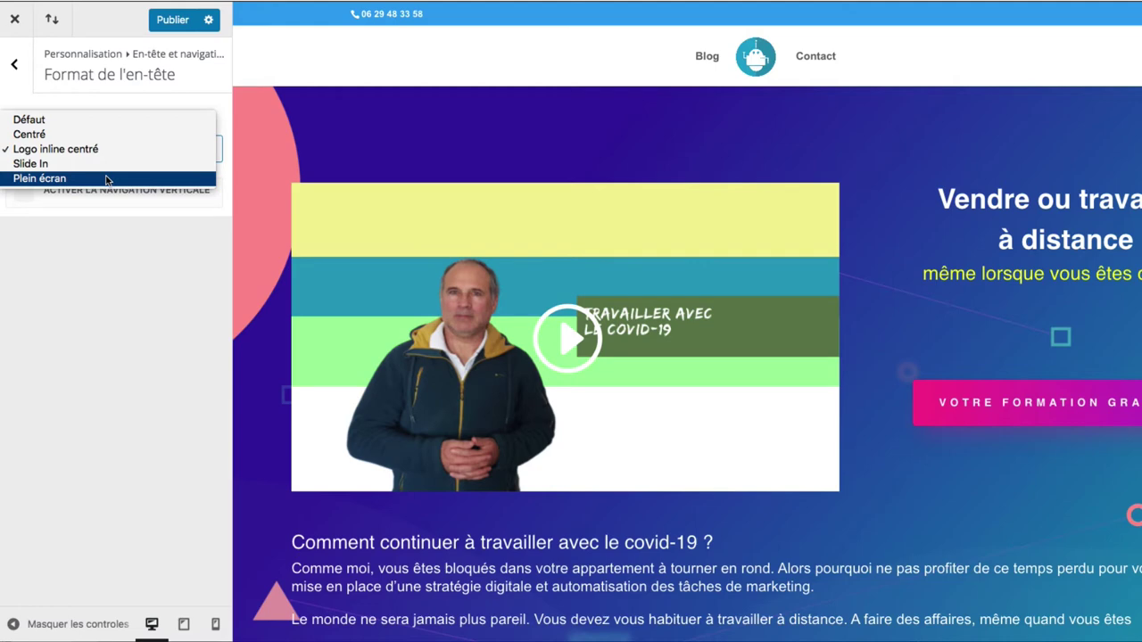
{"action": "left_click", "coordinate": [107, 181]}
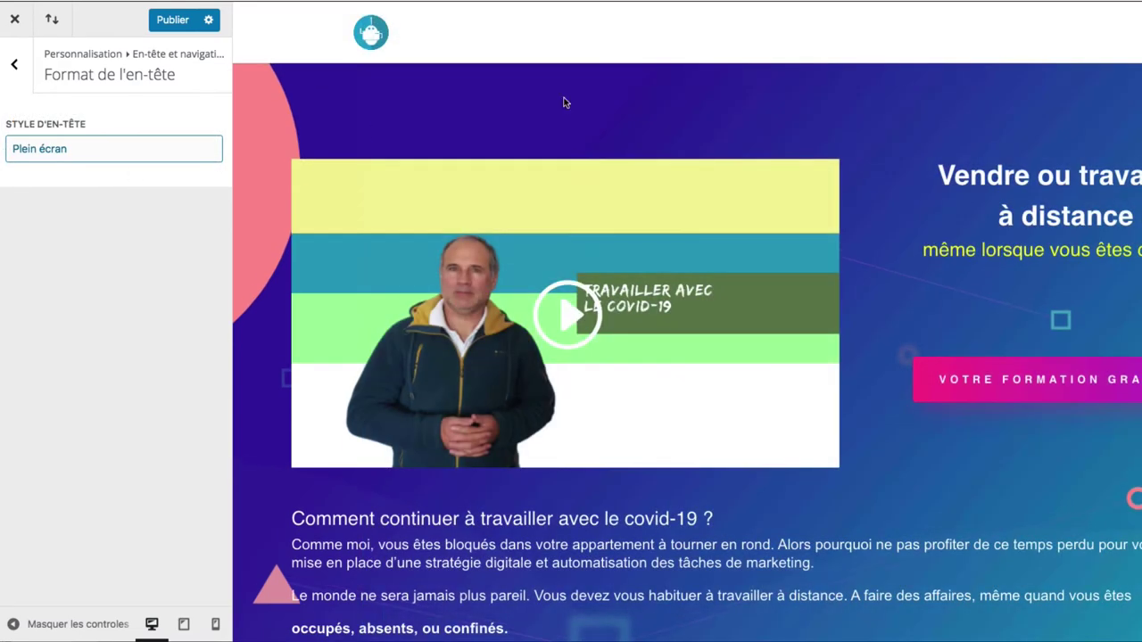
{"action": "left_click", "coordinate": [45, 152]}
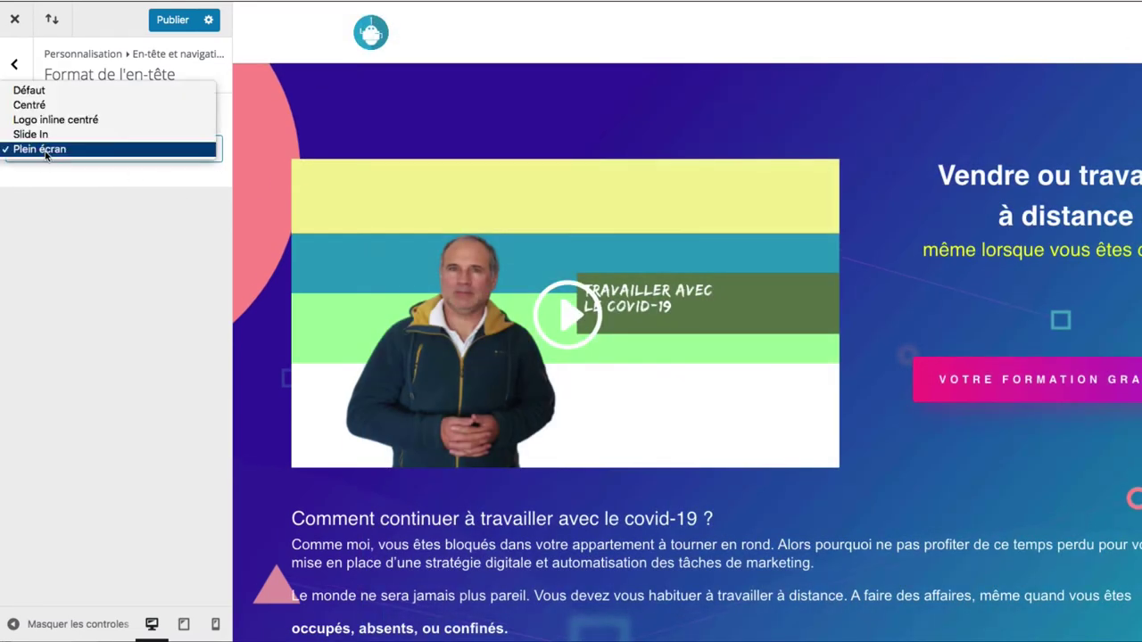
{"action": "left_click", "coordinate": [98, 264]}
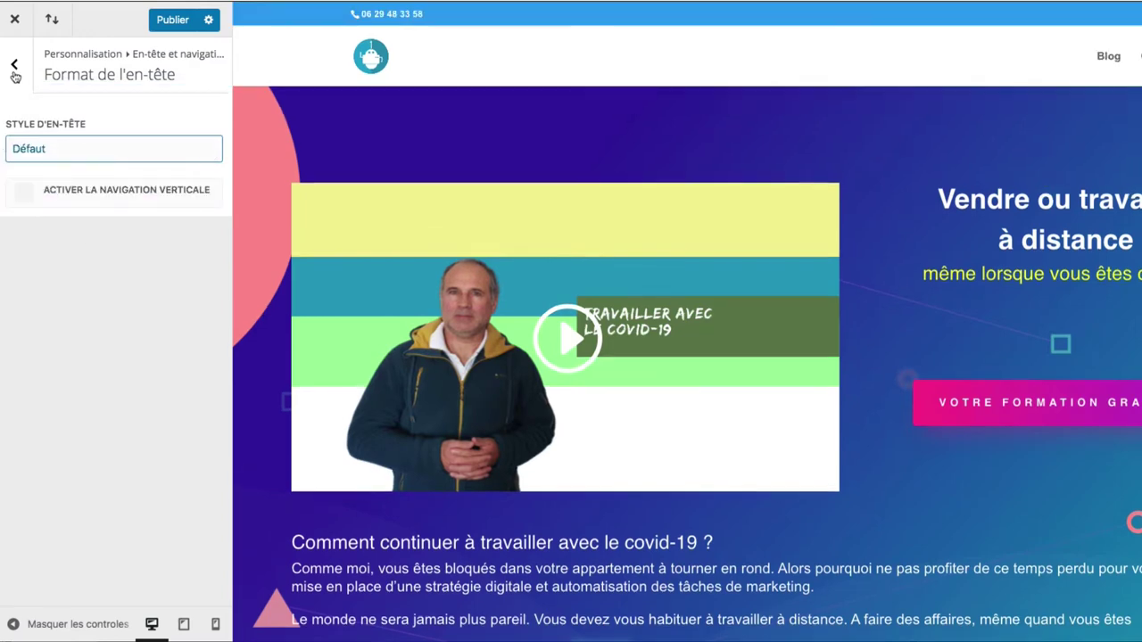
{"action": "left_click", "coordinate": [15, 64]}
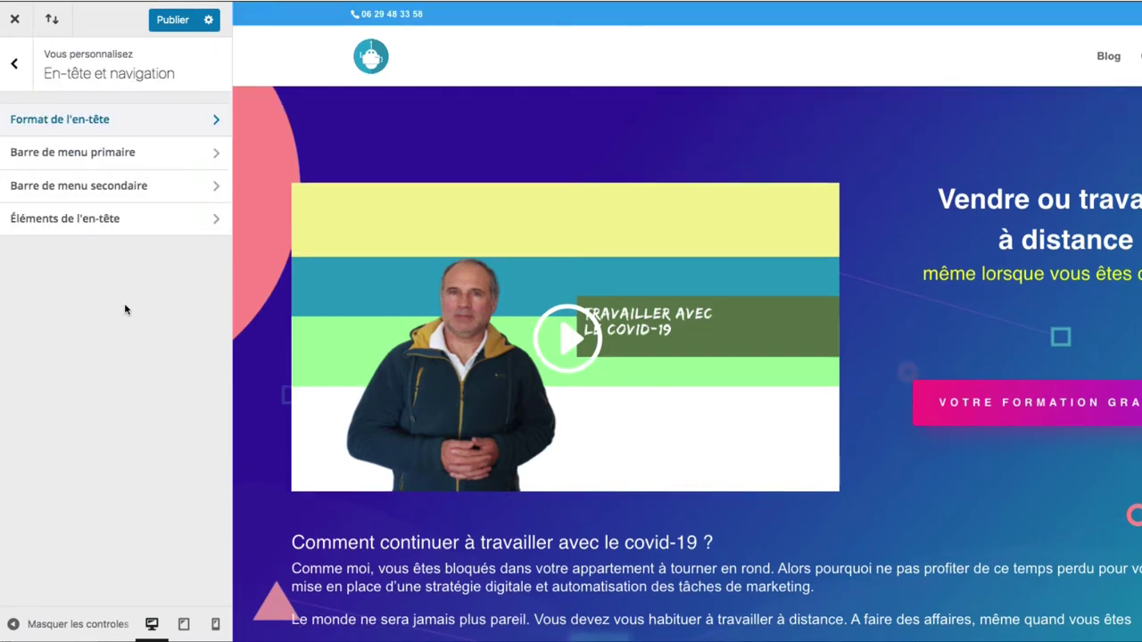
- Set the primary menu bar height to 71 and the logo max height to 54
{"action": "left_click", "coordinate": [115, 160]}
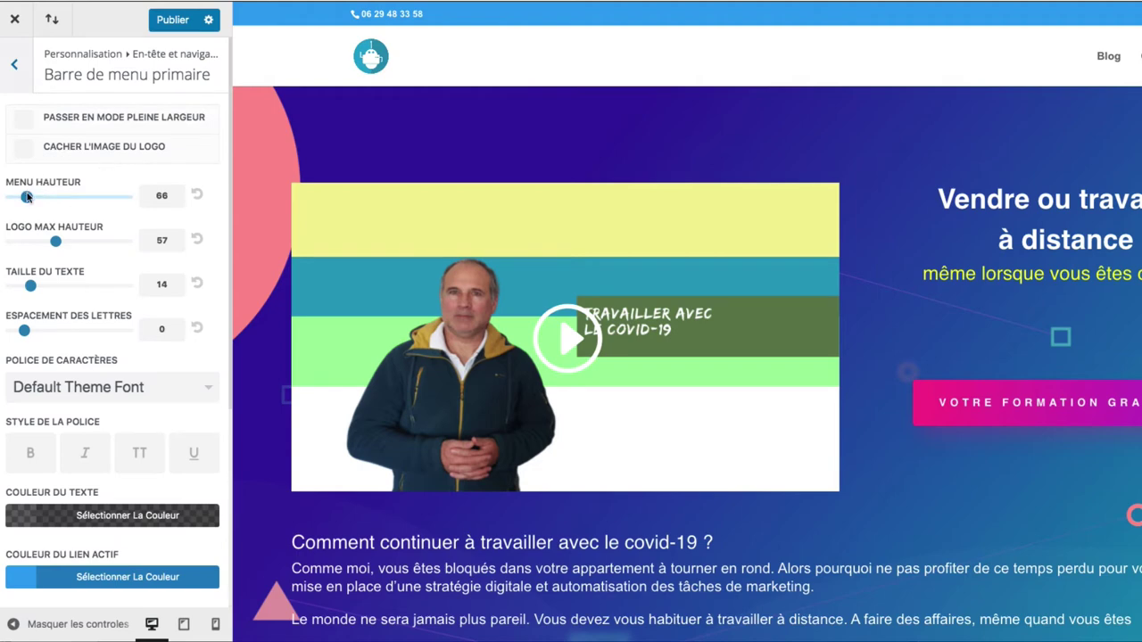
{"action": "left_click_drag", "start_coordinate": [26, 198], "coordinate": [28, 198]}
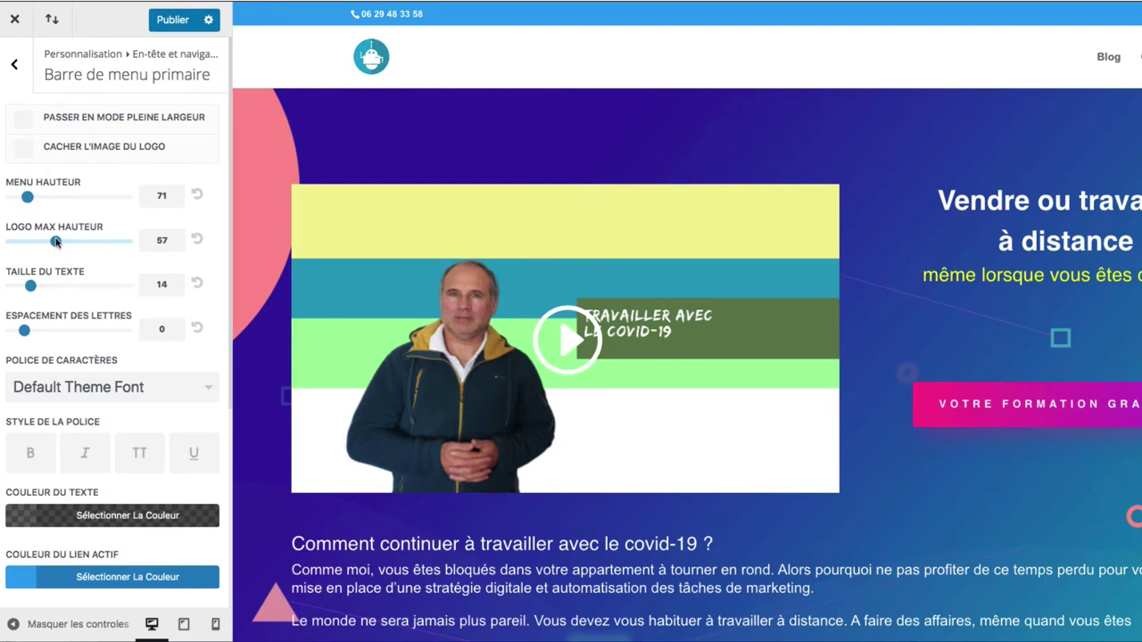
{"action": "left_click_drag", "start_coordinate": [54, 241], "coordinate": [50, 241]}
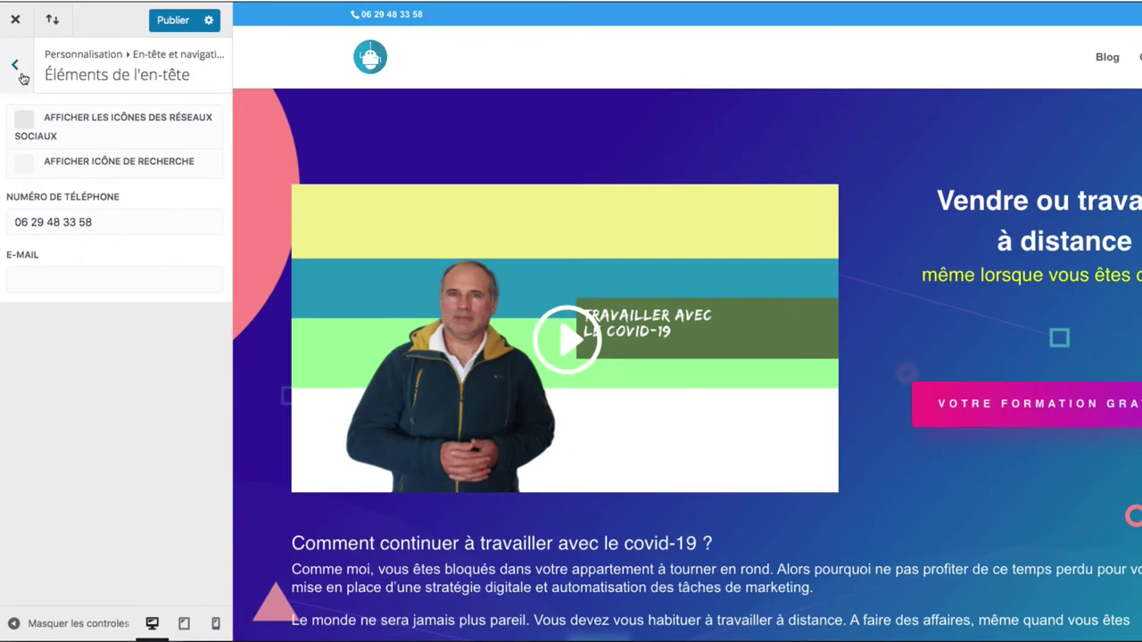
{"action": "left_click", "coordinate": [14, 64]}
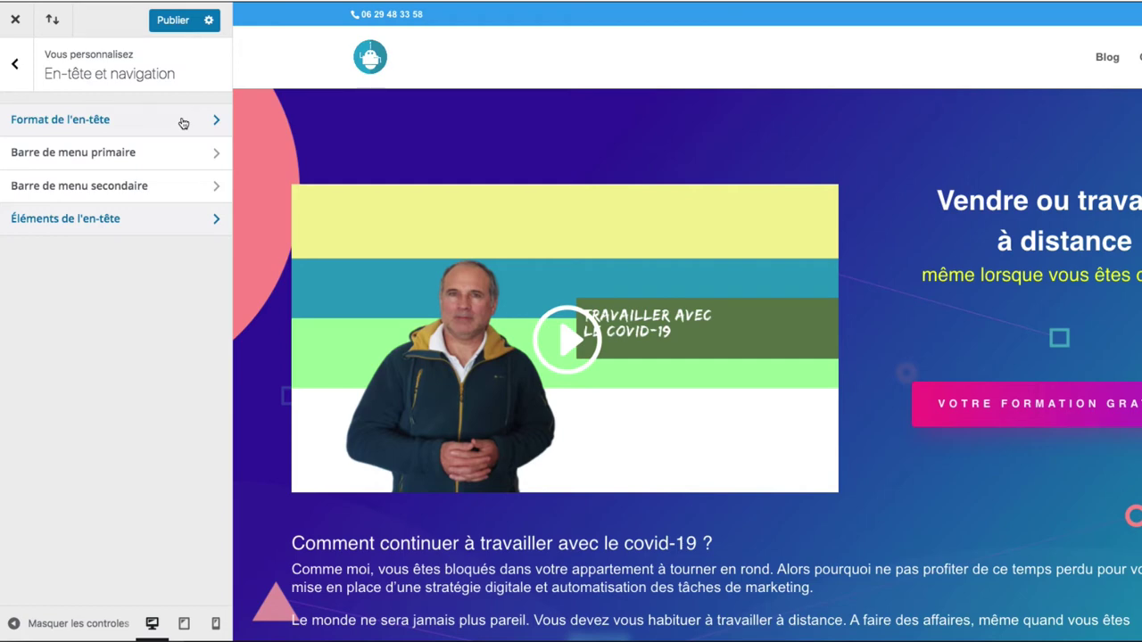
- In Éléments de l'en-tête, leave the search icon off and enter the contact e-mail address
{"action": "left_click", "coordinate": [147, 221]}
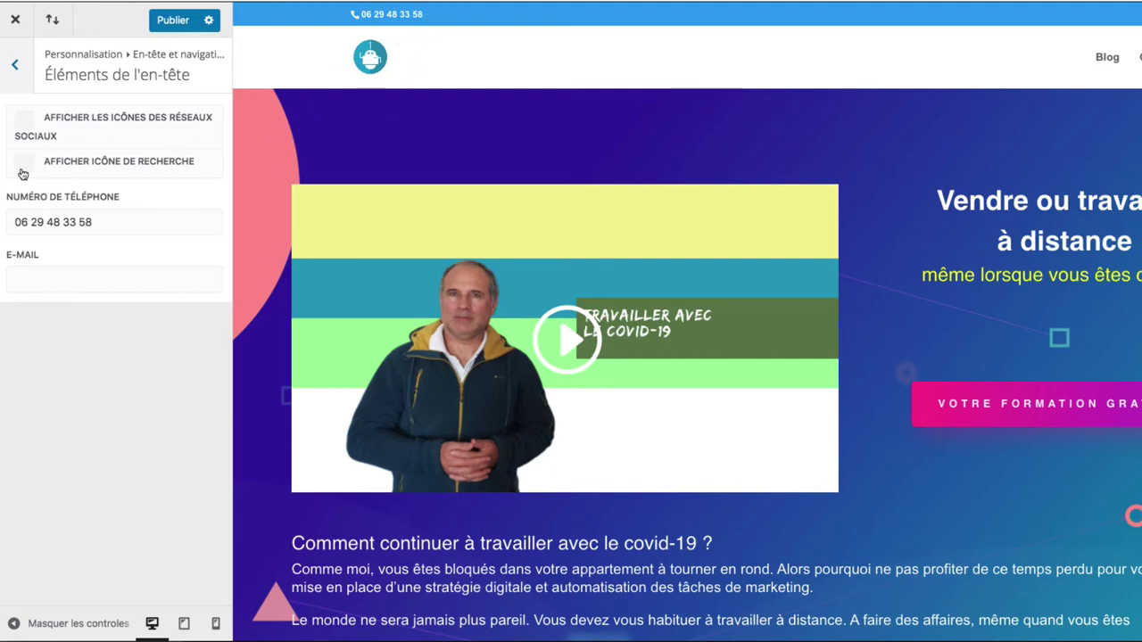
{"action": "left_click", "coordinate": [23, 173]}
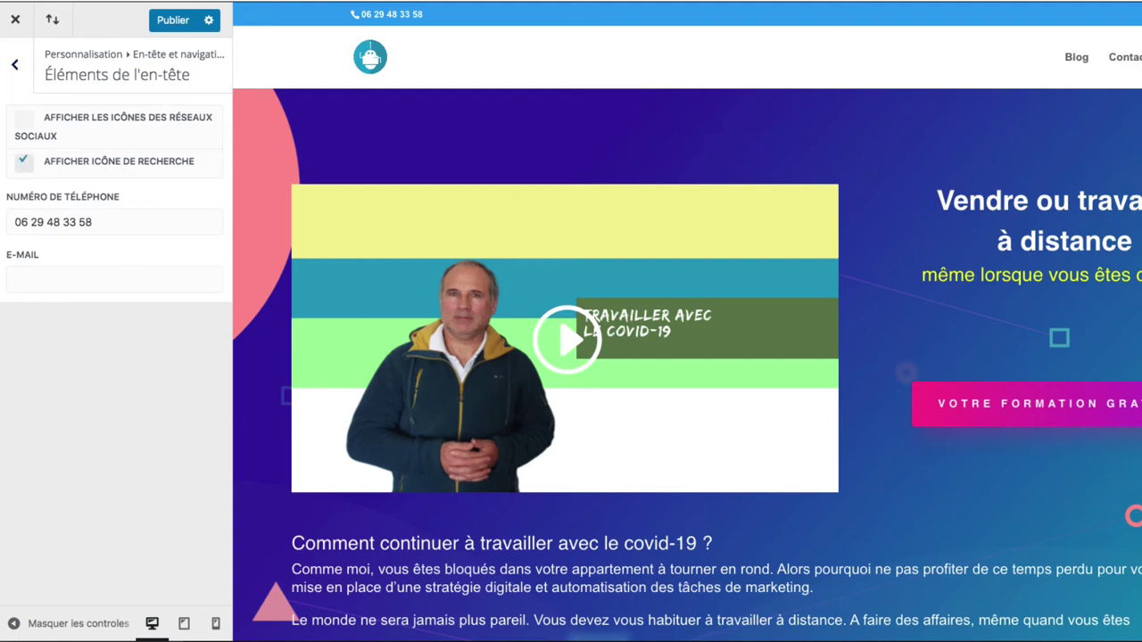
{"action": "left_click", "coordinate": [23, 163]}
{"action": "left_click", "coordinate": [113, 278]}
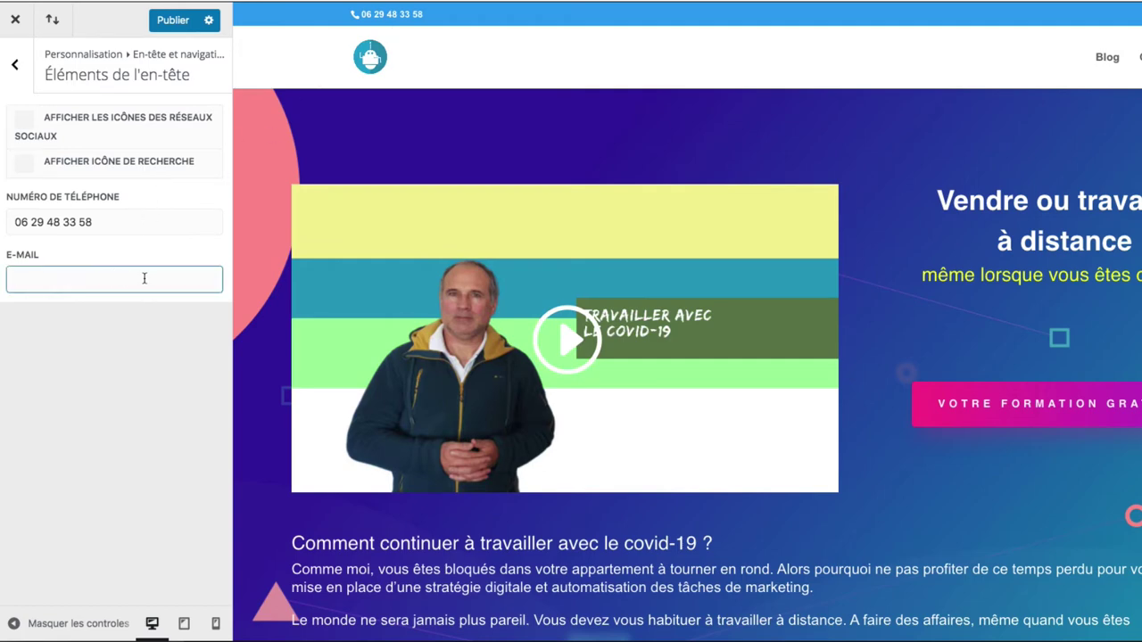
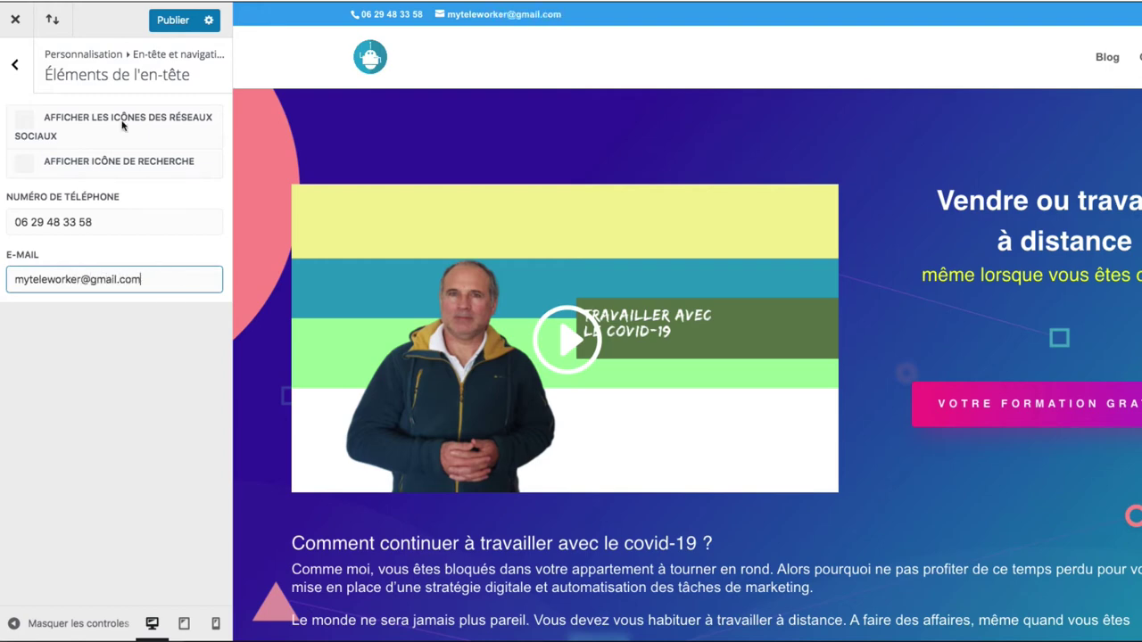
{"action": "left_click", "coordinate": [14, 64]}
{"action": "left_click", "coordinate": [17, 64]}
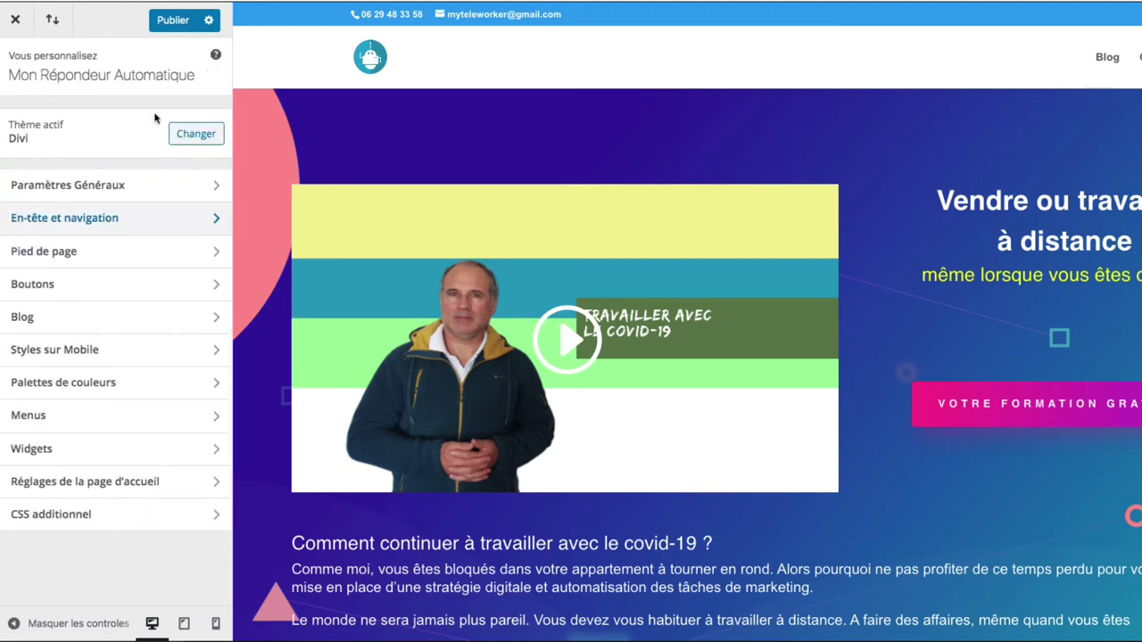
- Review the footer's Modèle, Widgets, Éléments and Menu settings, ending on Barre inférieure
{"action": "left_click", "coordinate": [135, 258]}
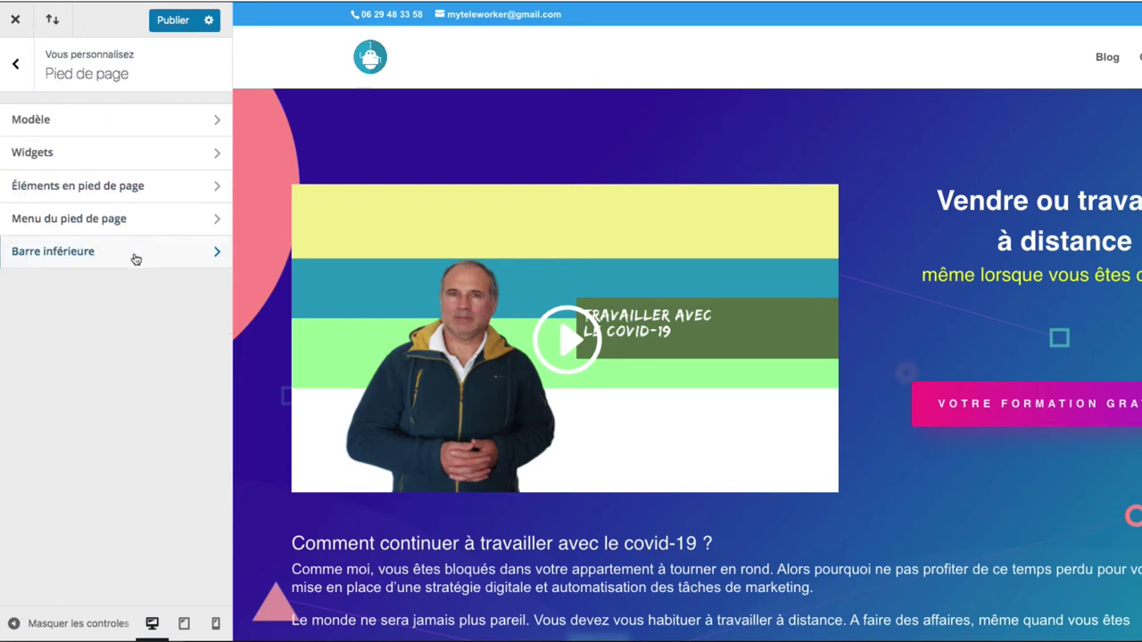
{"action": "left_click", "coordinate": [88, 126]}
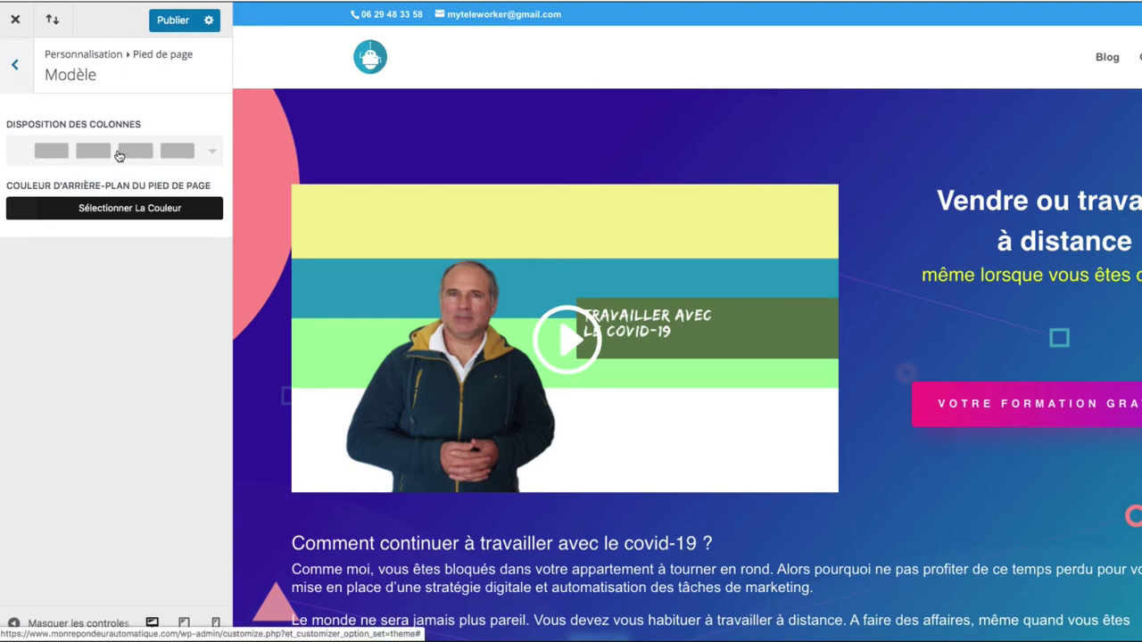
{"action": "left_click", "coordinate": [9, 77]}
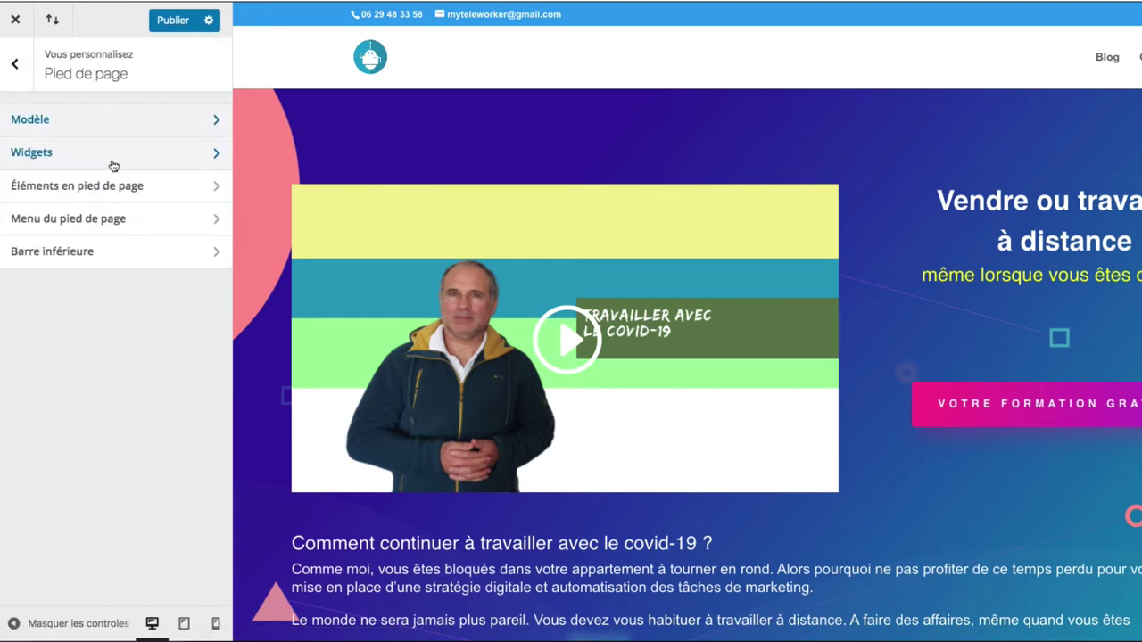
{"action": "left_click", "coordinate": [113, 154]}
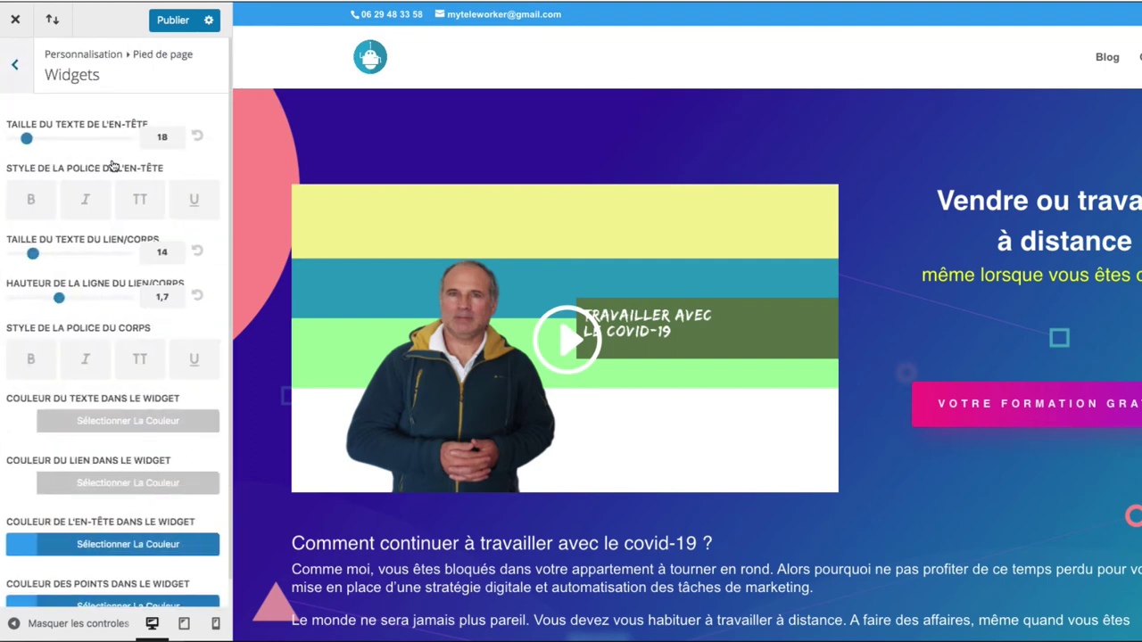
{"action": "left_click", "coordinate": [15, 66]}
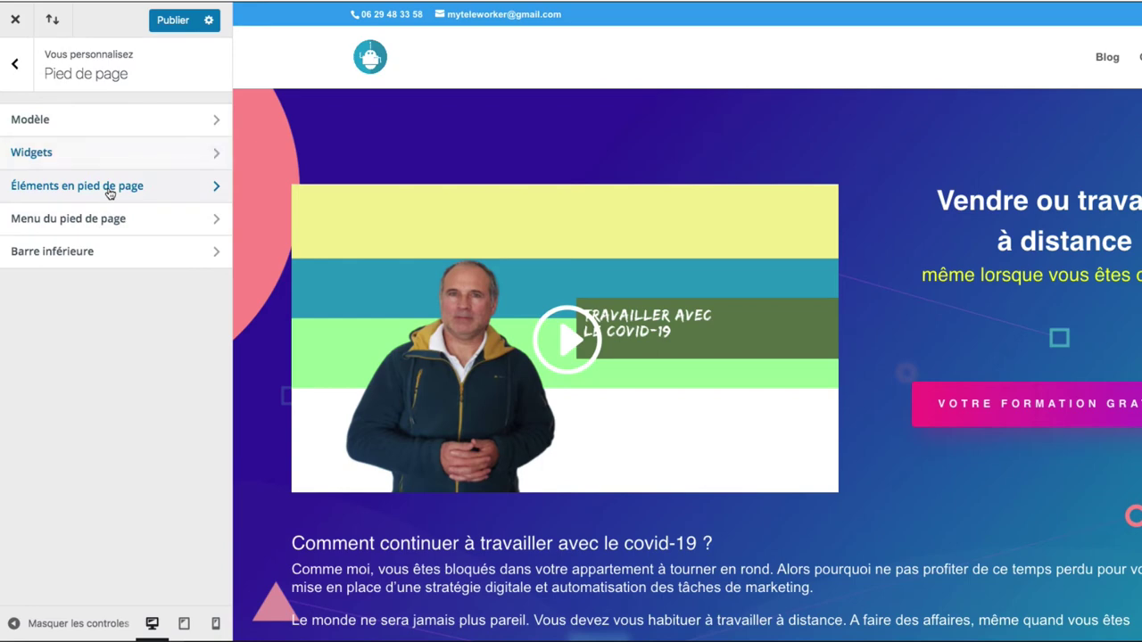
{"action": "left_click", "coordinate": [109, 187]}
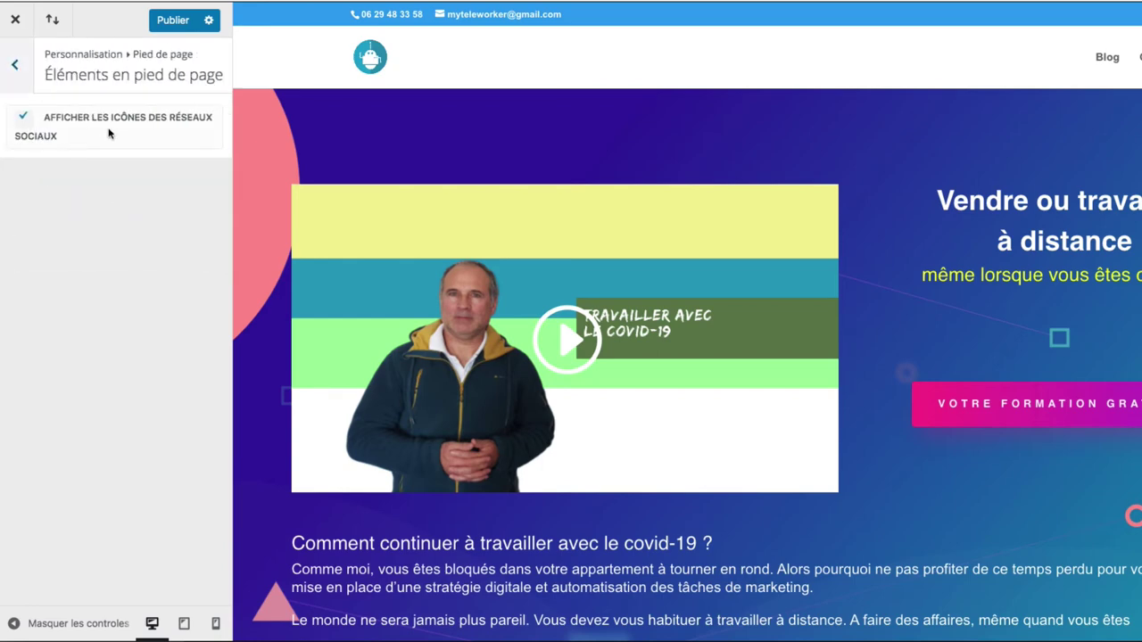
{"action": "left_click", "coordinate": [13, 66]}
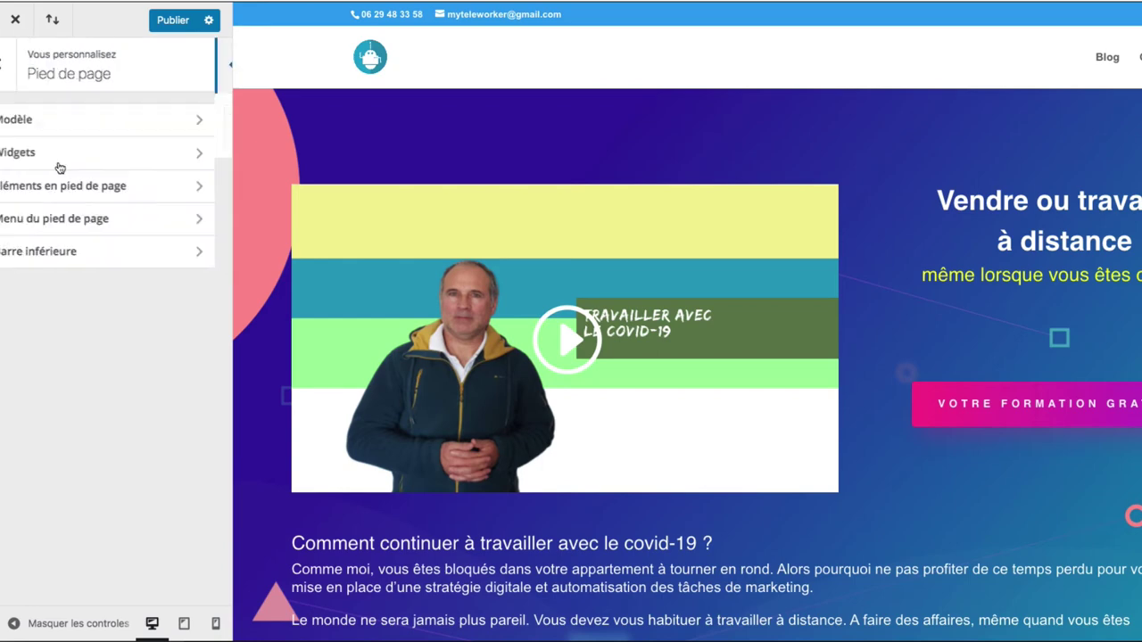
{"action": "left_click", "coordinate": [79, 226]}
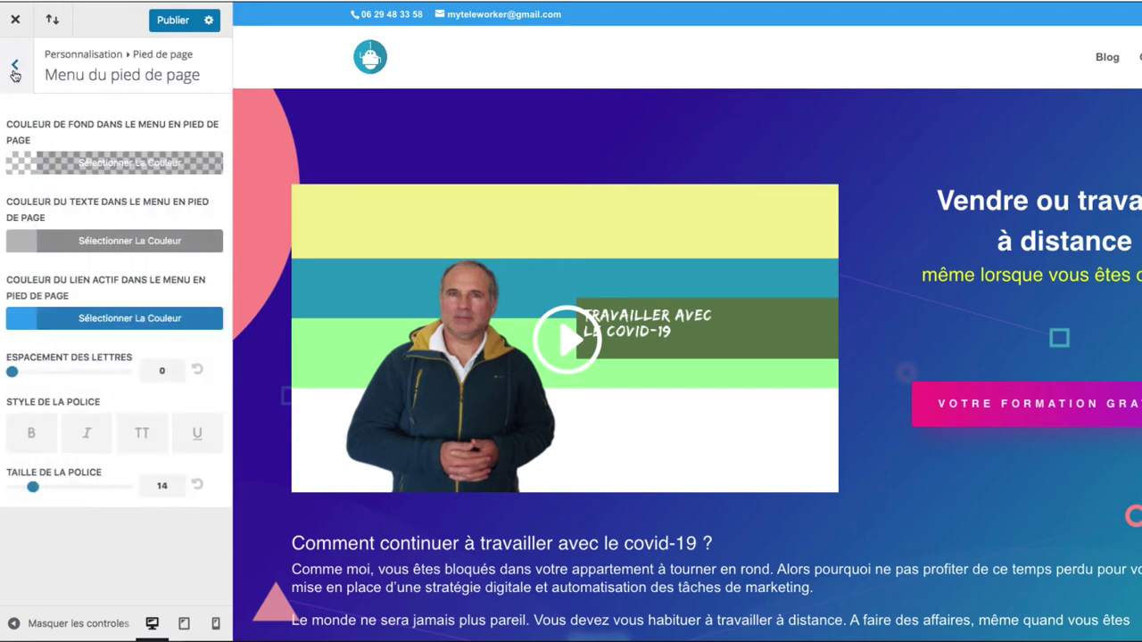
{"action": "left_click", "coordinate": [14, 69]}
{"action": "left_click", "coordinate": [105, 256]}
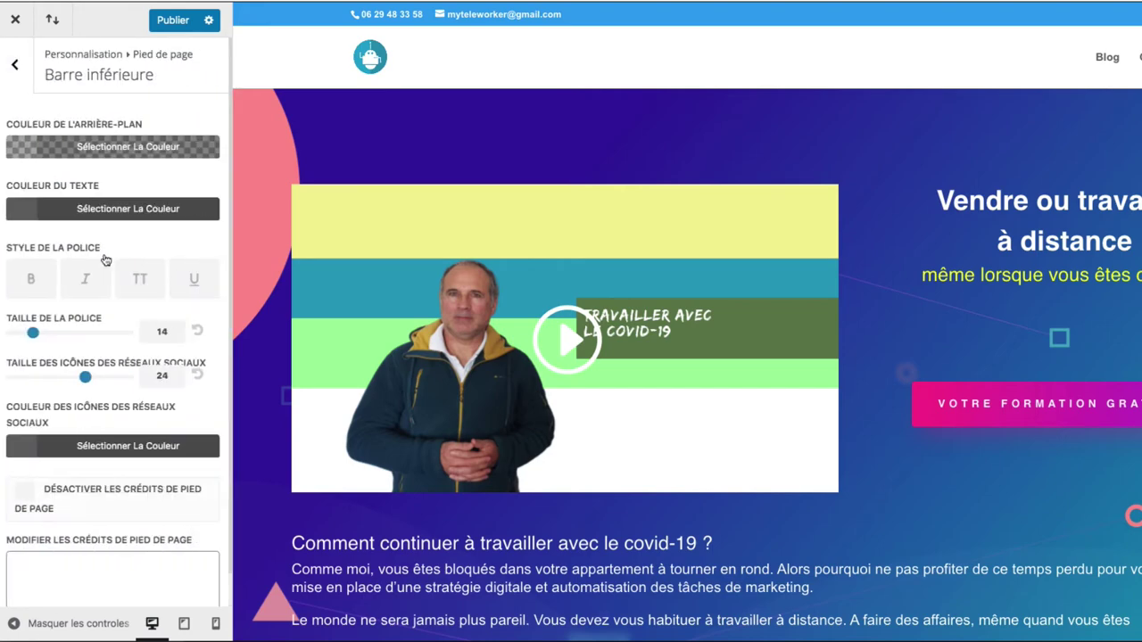
- Review the normal and hover button styles (text size 20, border radius 3)
{"action": "left_click", "coordinate": [14, 64]}
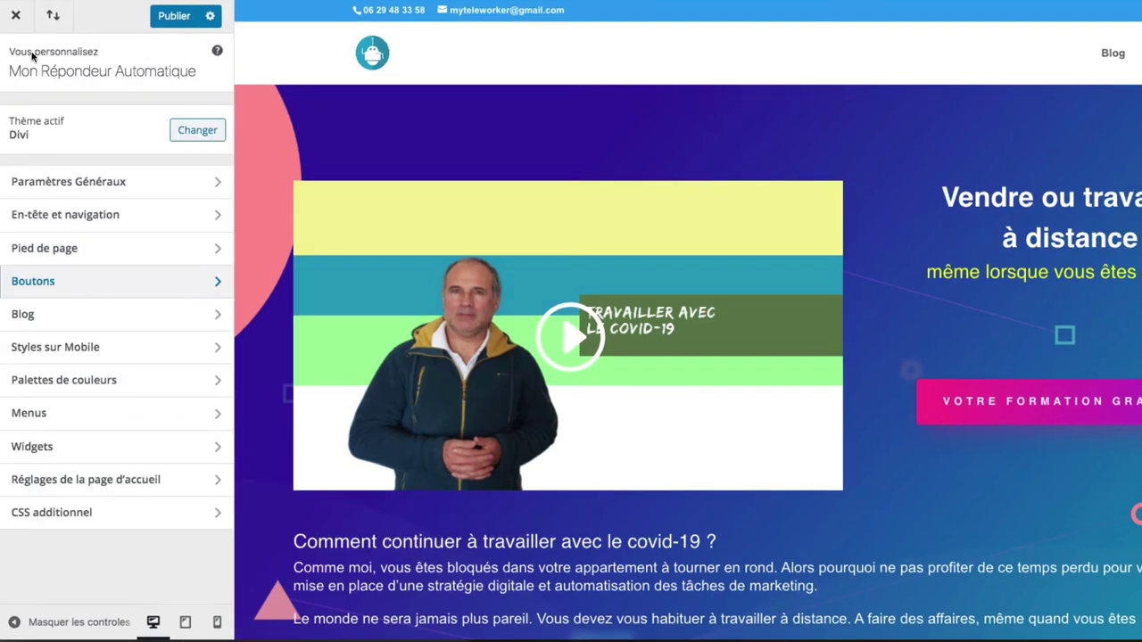
{"action": "left_click", "coordinate": [52, 284]}
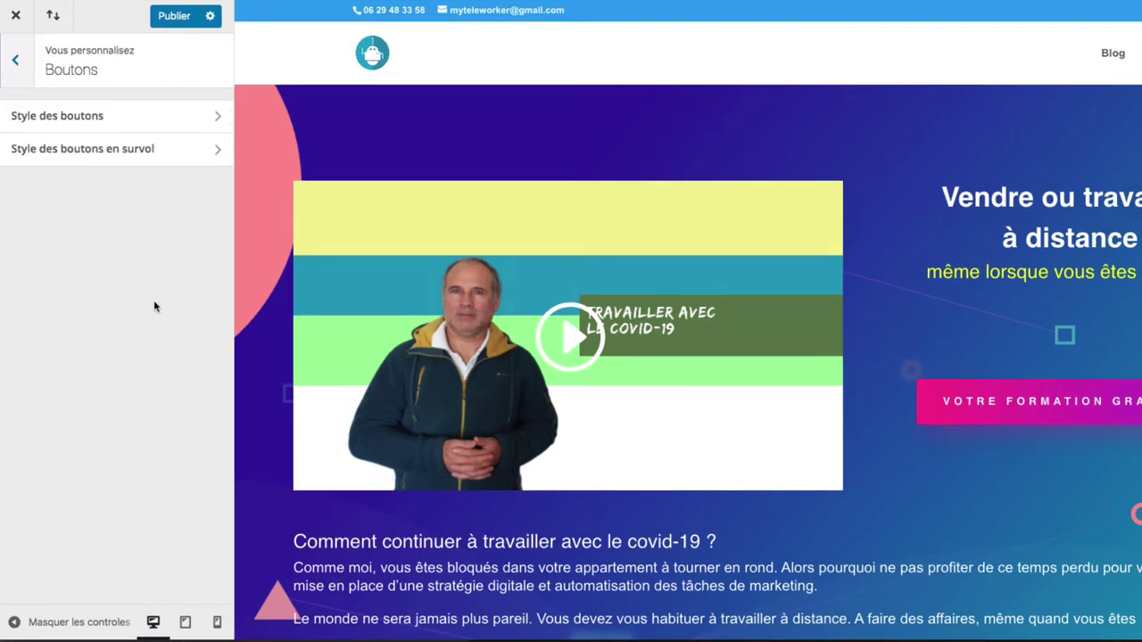
{"action": "left_click", "coordinate": [93, 122]}
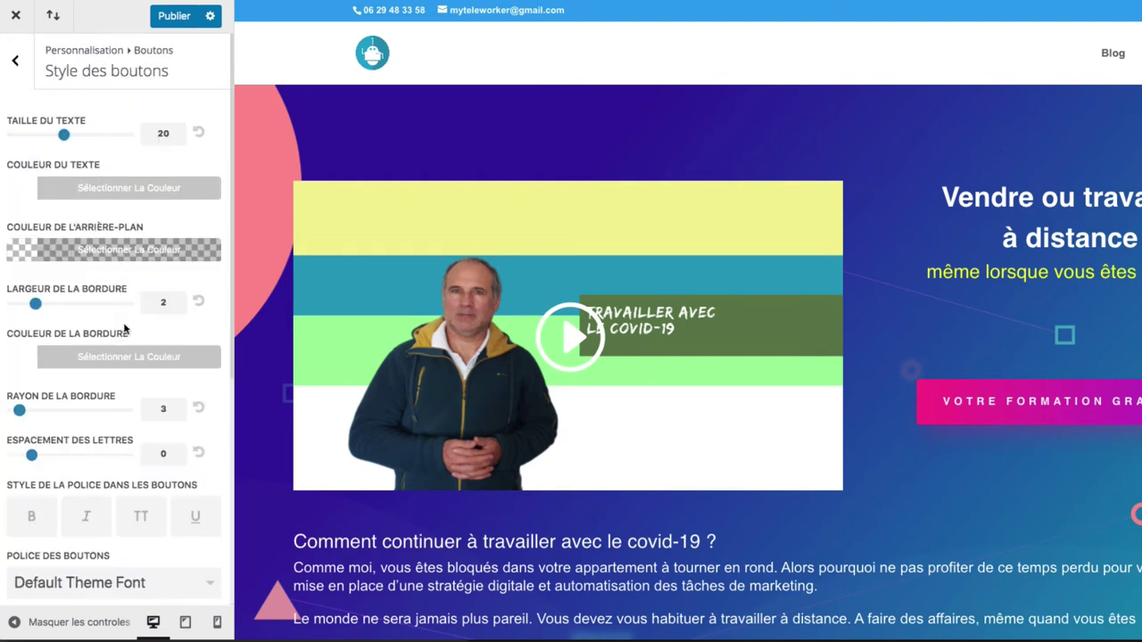
{"action": "left_click", "coordinate": [18, 63]}
{"action": "left_click", "coordinate": [73, 151]}
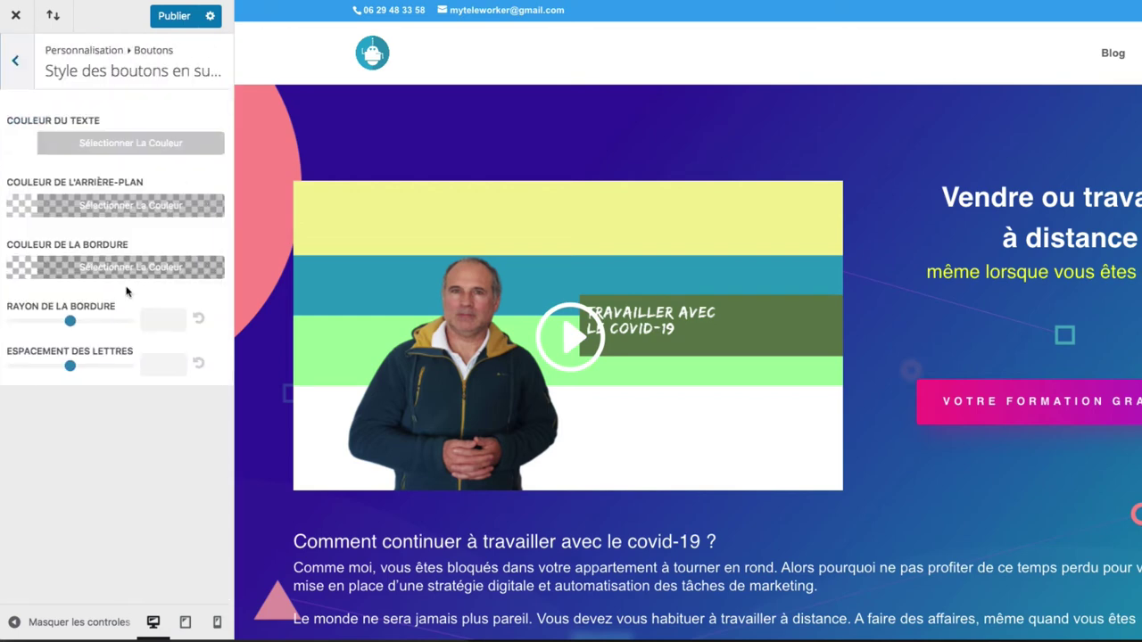
{"action": "left_click", "coordinate": [20, 67]}
{"action": "left_click", "coordinate": [16, 60]}
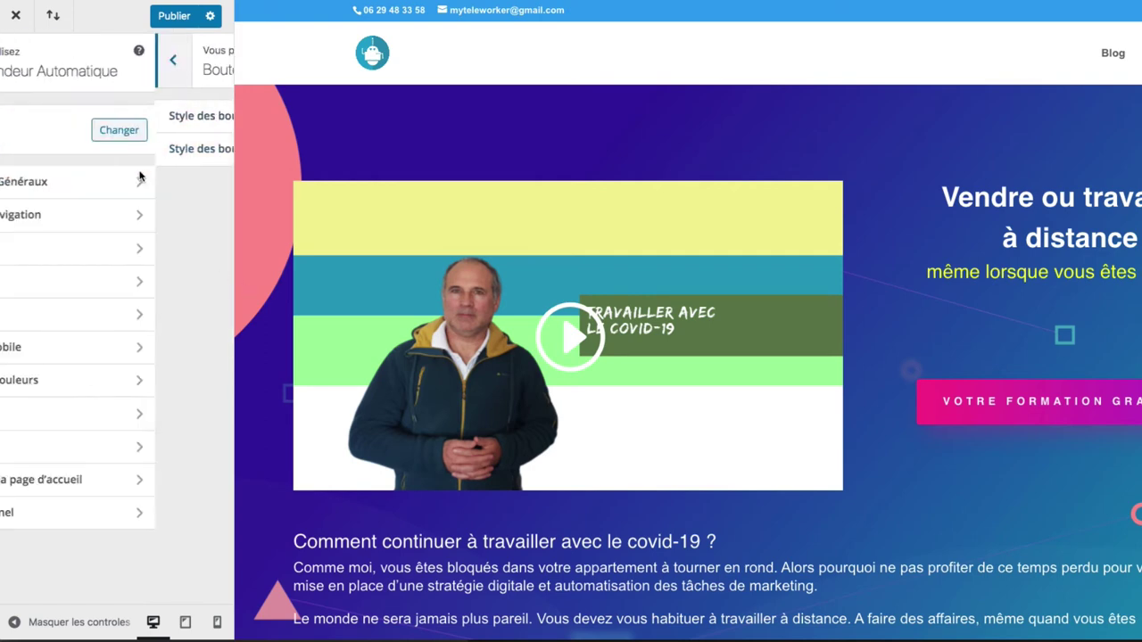
- Review the Blog > Poste settings (meta text size 14, heading size 30)
{"action": "left_click", "coordinate": [155, 312]}
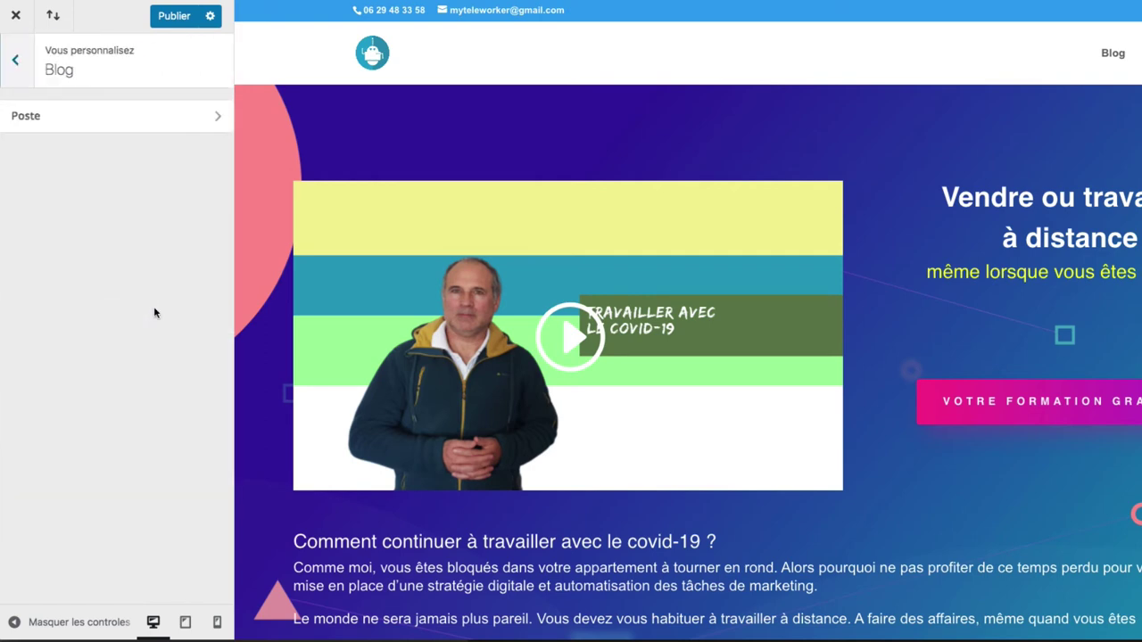
{"action": "left_click", "coordinate": [131, 122]}
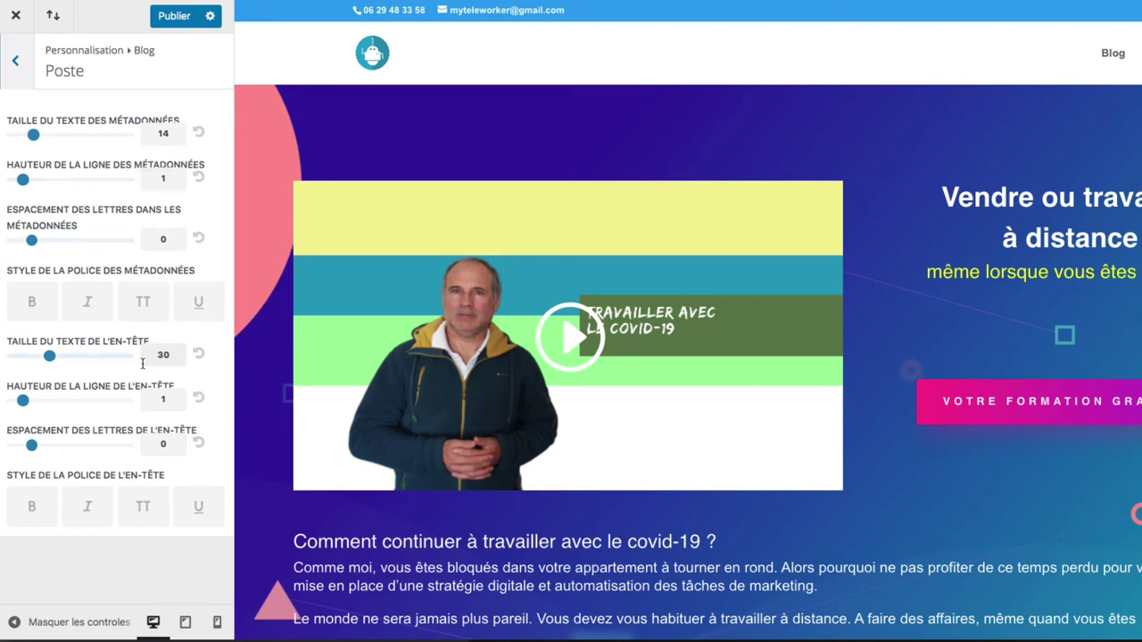
{"action": "left_click", "coordinate": [17, 64]}
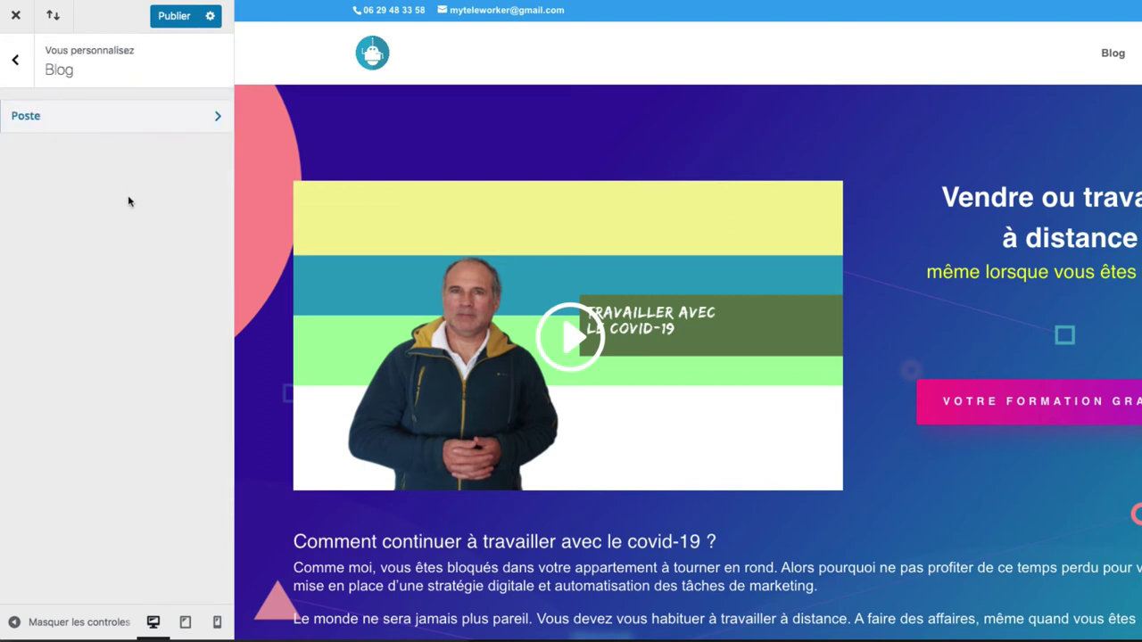
{"action": "left_click", "coordinate": [16, 66]}
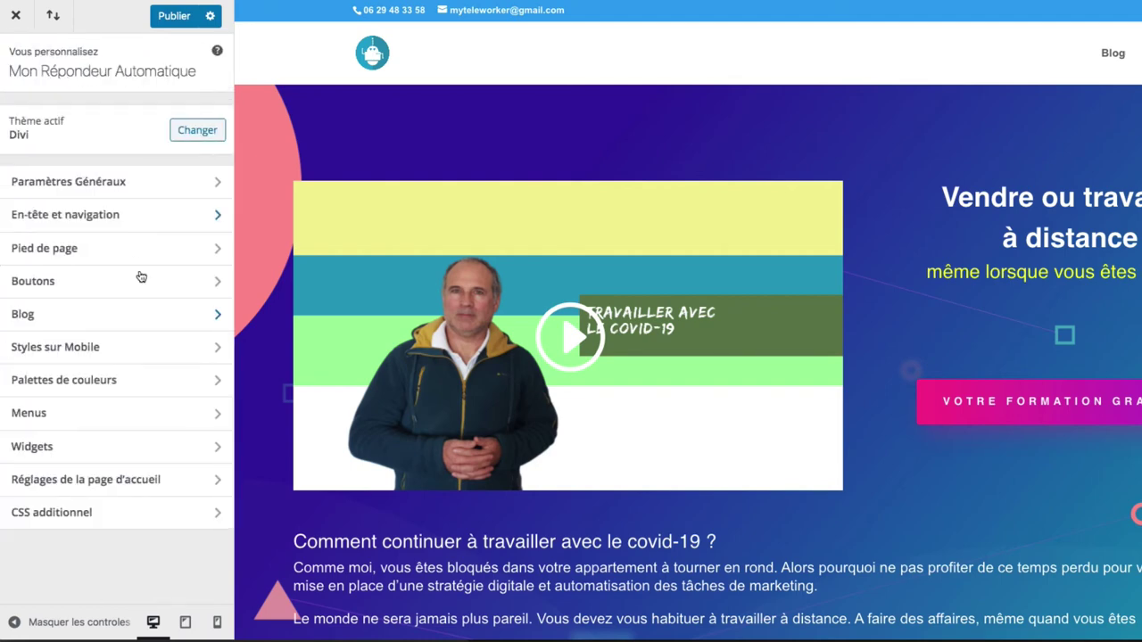
{"action": "left_click", "coordinate": [127, 348]}
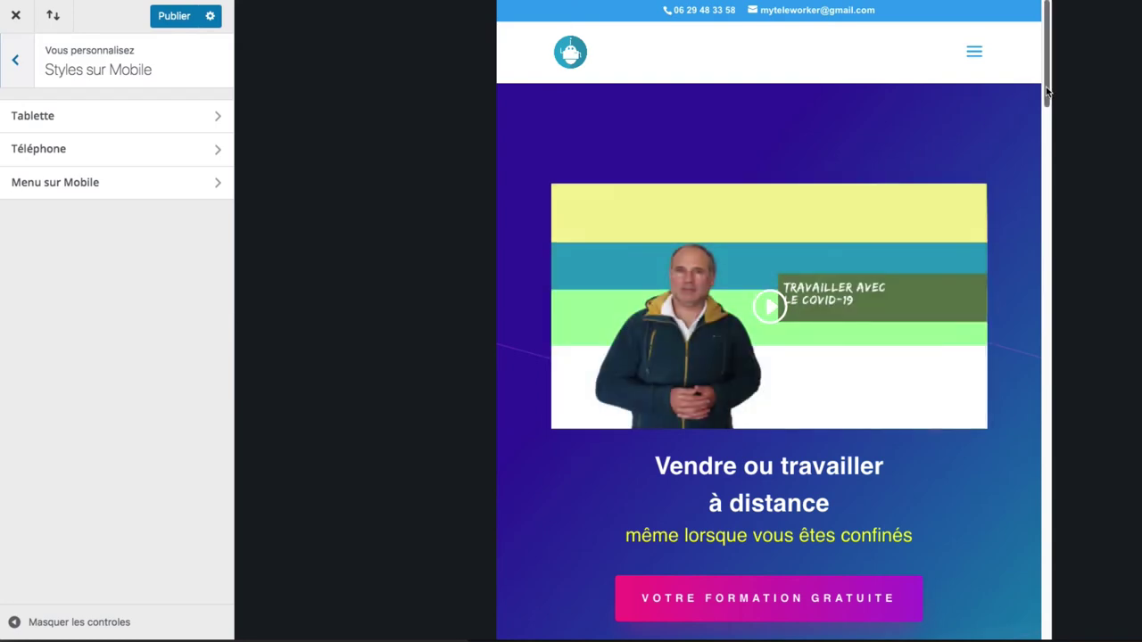
{"action": "left_click_drag", "start_coordinate": [1045, 87], "coordinate": [1030, 311]}
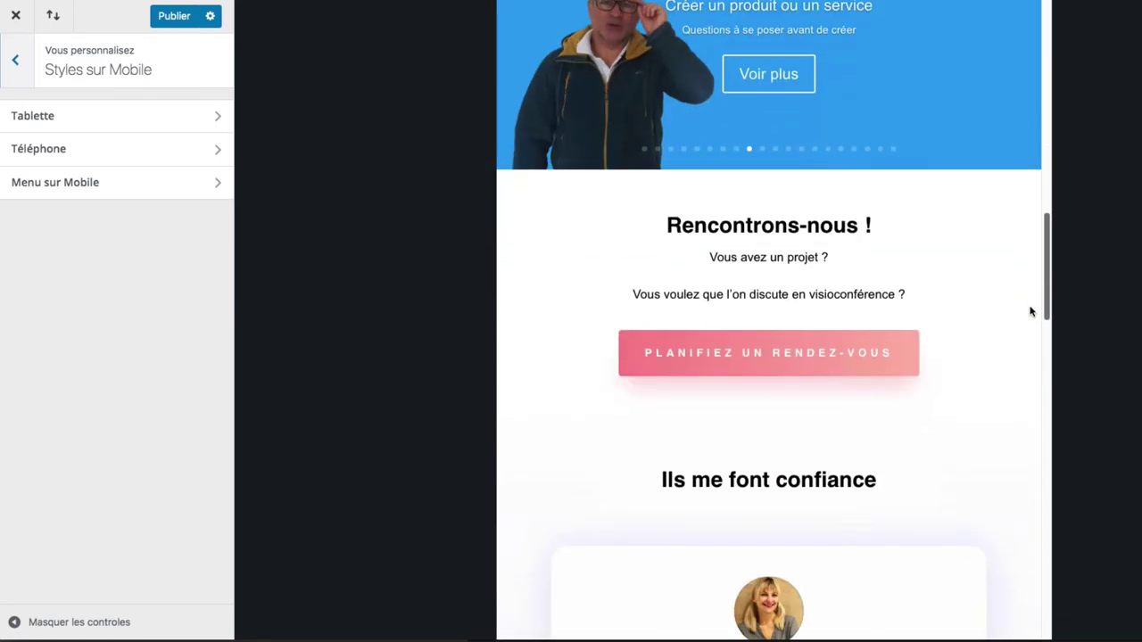
{"action": "scroll", "coordinate": [1030, 311], "scroll_direction": "down", "scroll_amount": 10}
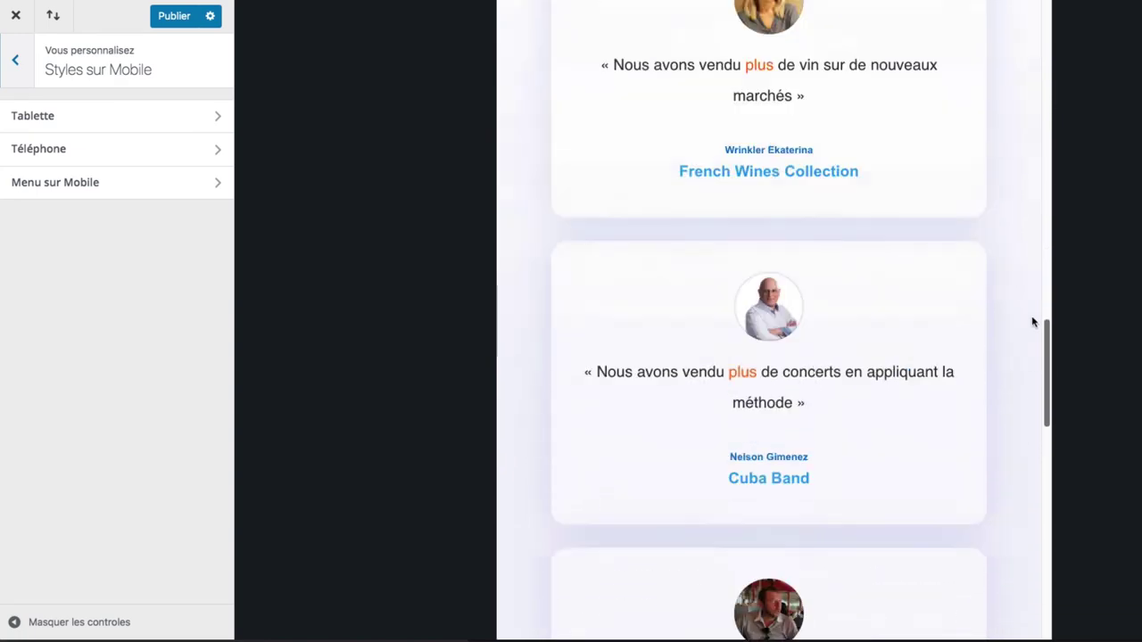
{"action": "scroll", "coordinate": [1032, 322], "scroll_direction": "up", "scroll_amount": 20}
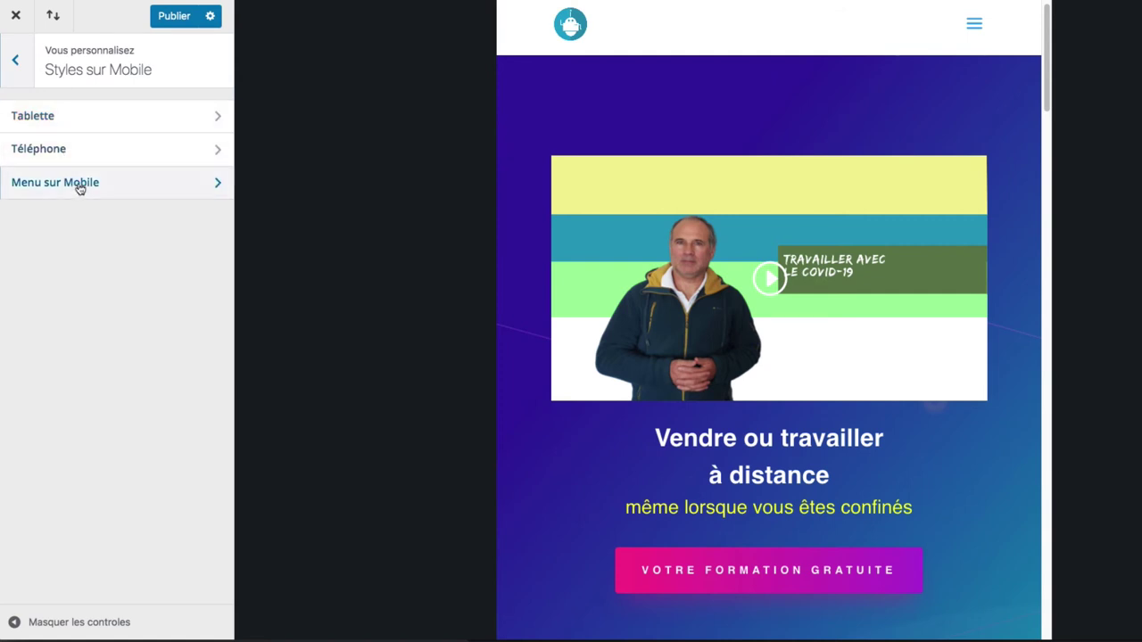
{"action": "left_click", "coordinate": [16, 59]}
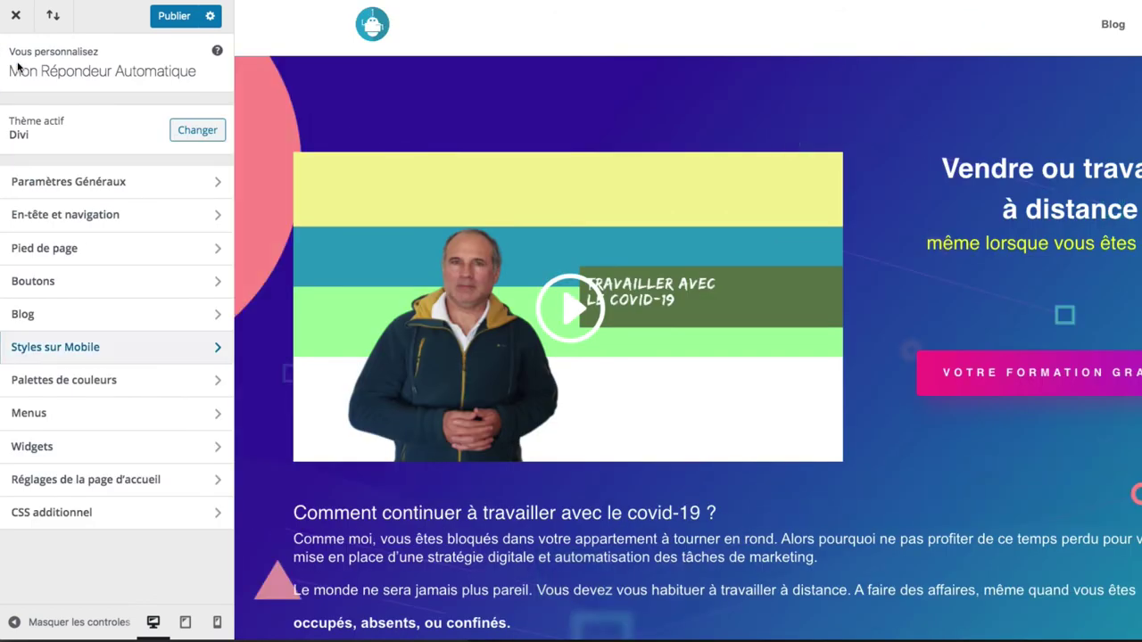
- Glance at the Palettes de couleurs settings, then move on to the Menus panel
{"action": "left_click", "coordinate": [129, 384]}
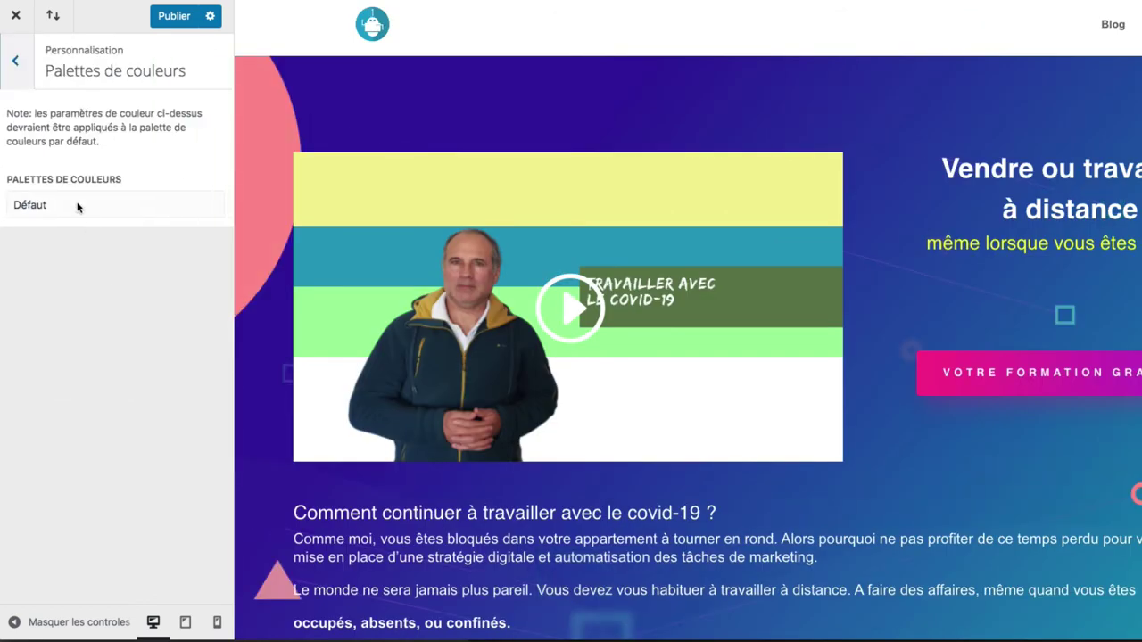
{"action": "left_click", "coordinate": [15, 61]}
{"action": "left_click", "coordinate": [29, 413]}
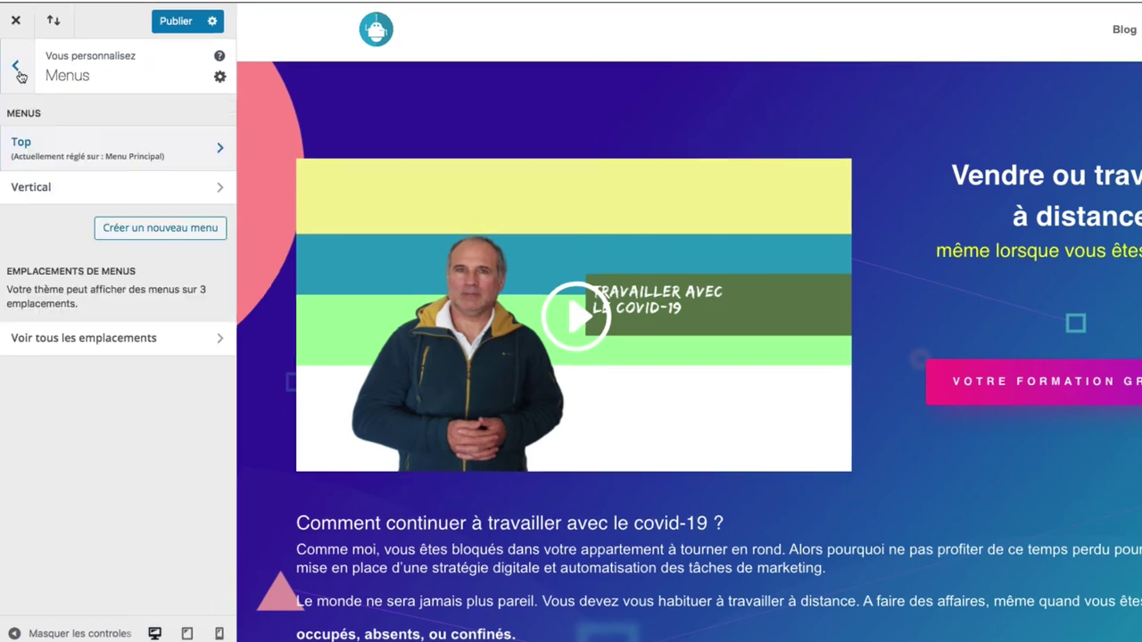
{"action": "left_click", "coordinate": [16, 67]}
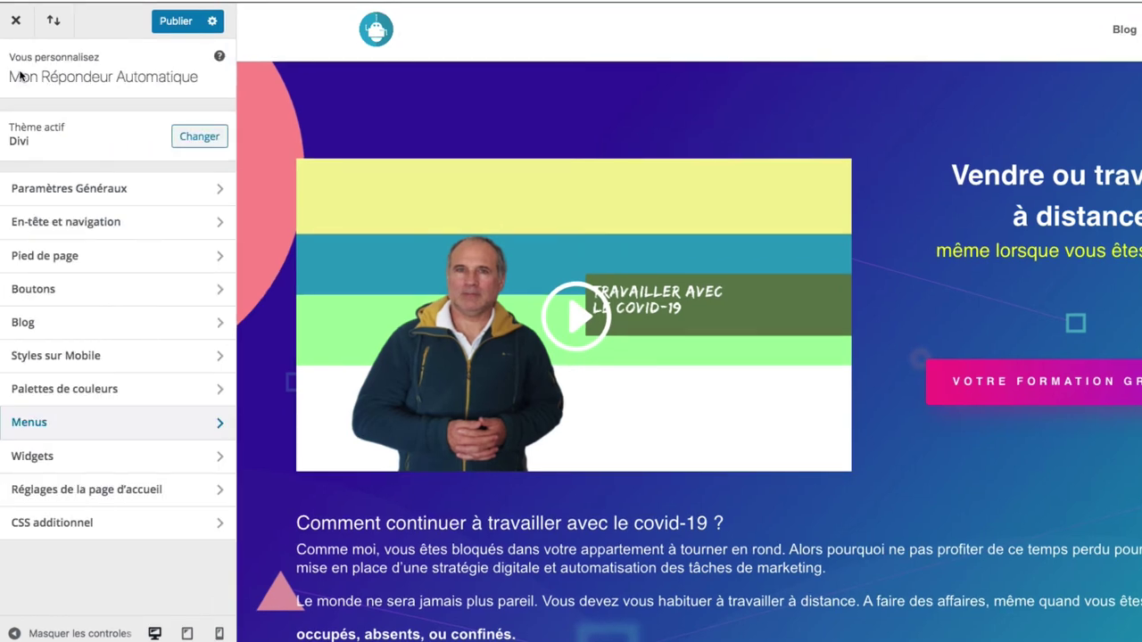
{"action": "left_click", "coordinate": [72, 424]}
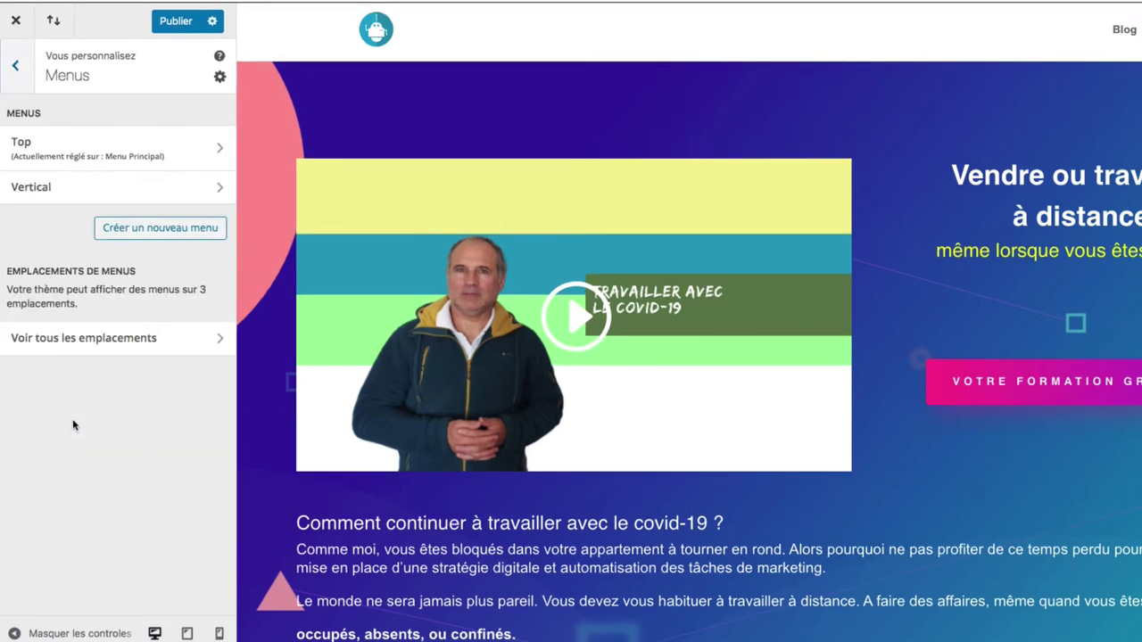
- Inspect the Top menu and its add-items list without adding anything, then return to Menus
{"action": "left_click", "coordinate": [66, 153]}
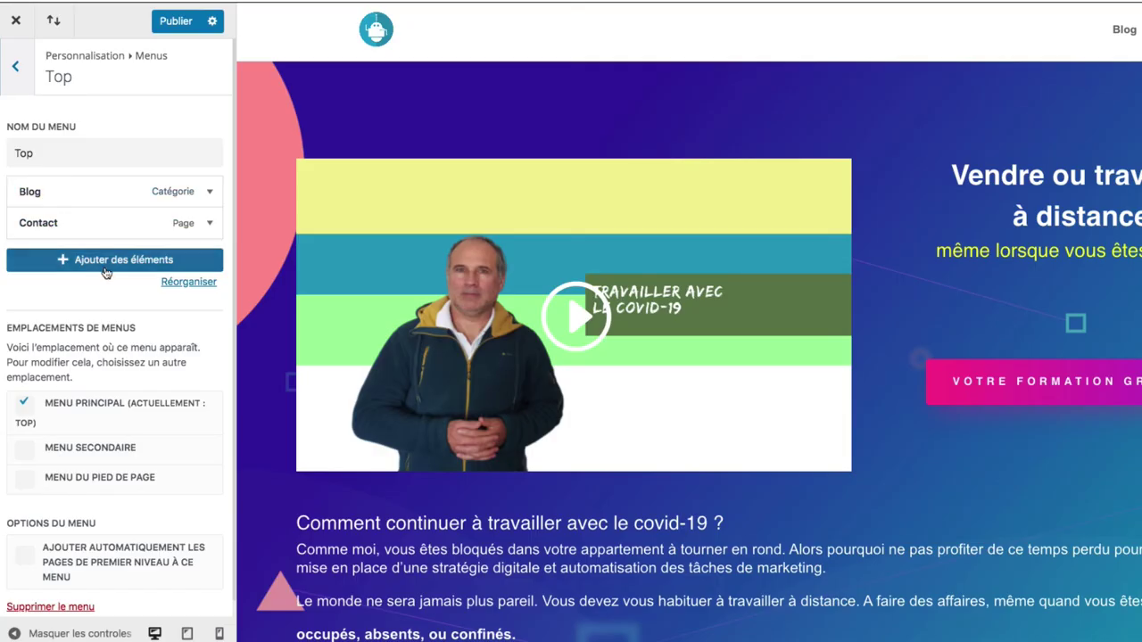
{"action": "left_click", "coordinate": [105, 263]}
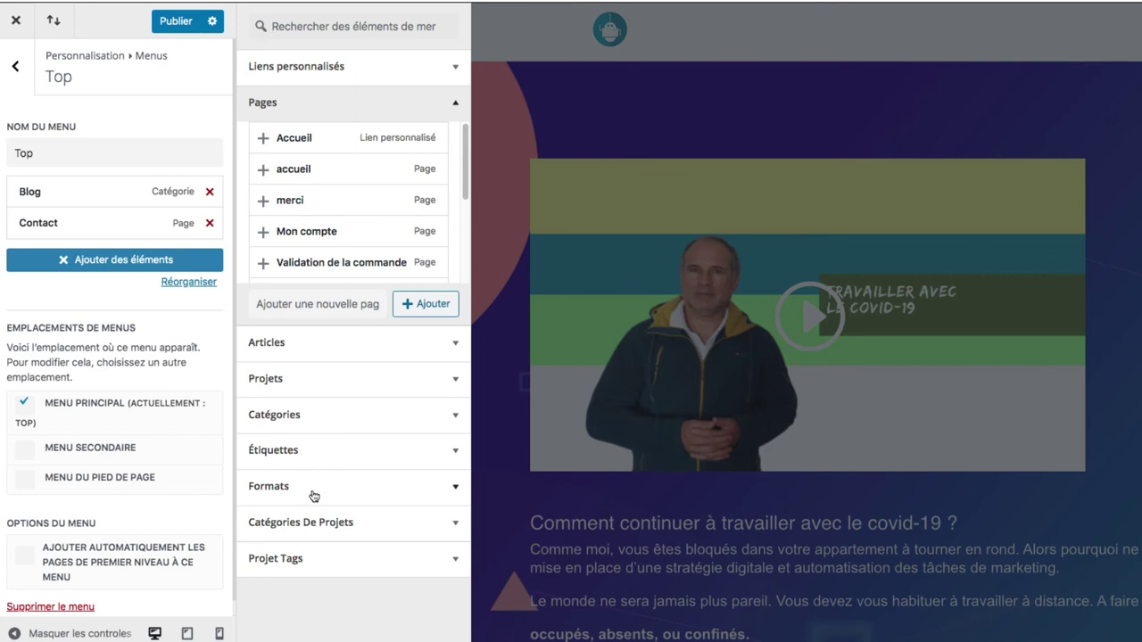
{"action": "left_click", "coordinate": [69, 259]}
{"action": "left_click_drag", "start_coordinate": [72, 223], "coordinate": [84, 227]}
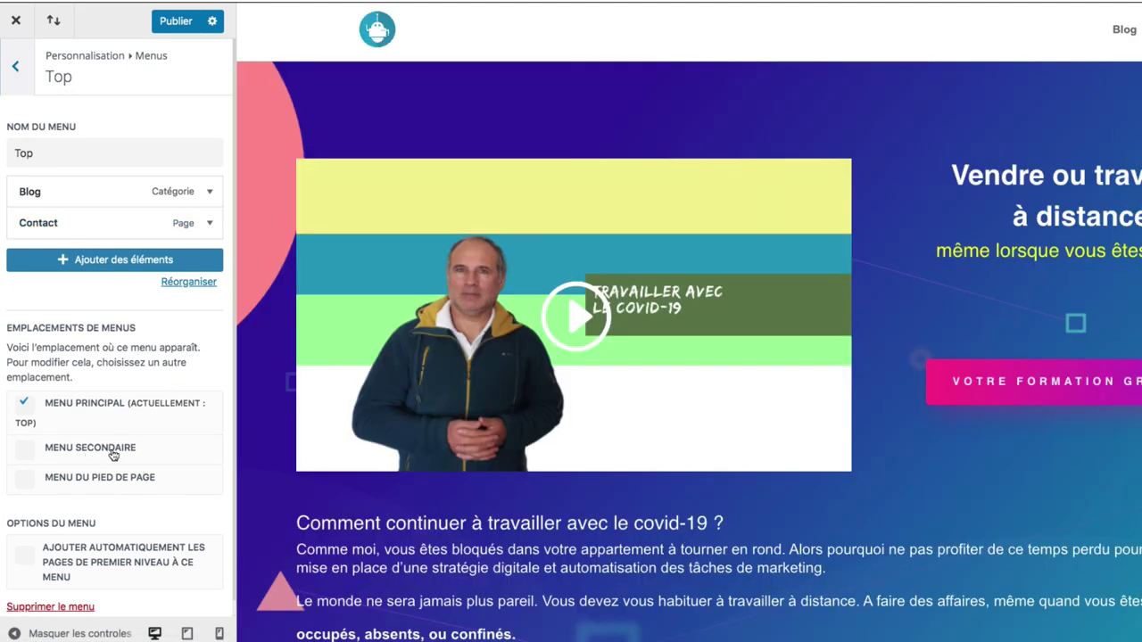
{"action": "scroll", "coordinate": [140, 481], "scroll_direction": "down", "scroll_amount": 1}
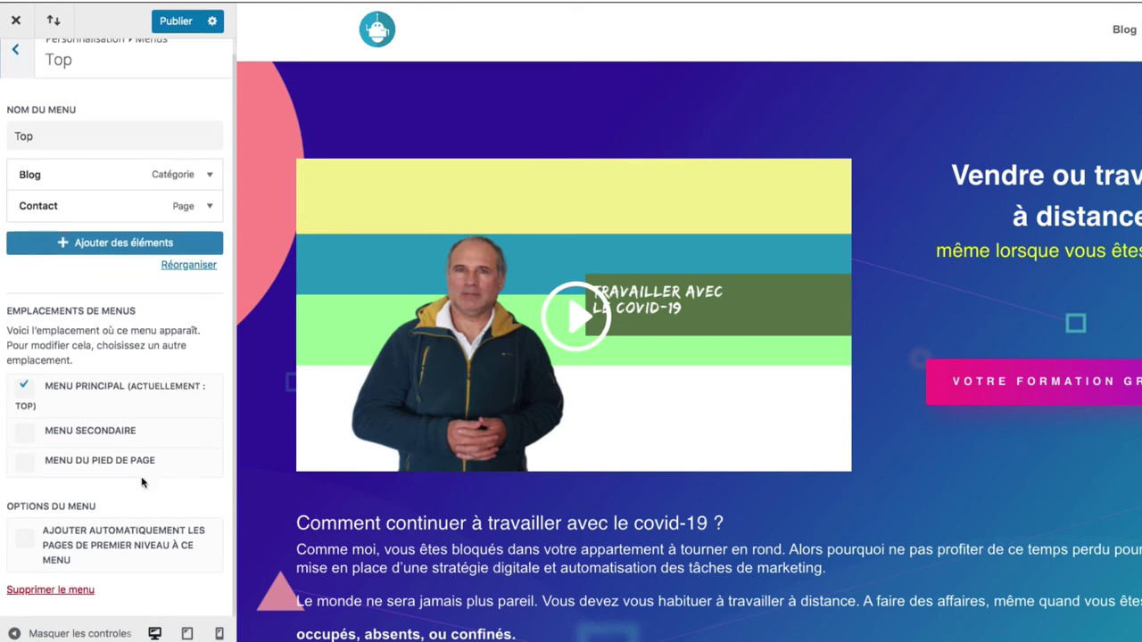
{"action": "left_click", "coordinate": [15, 63]}
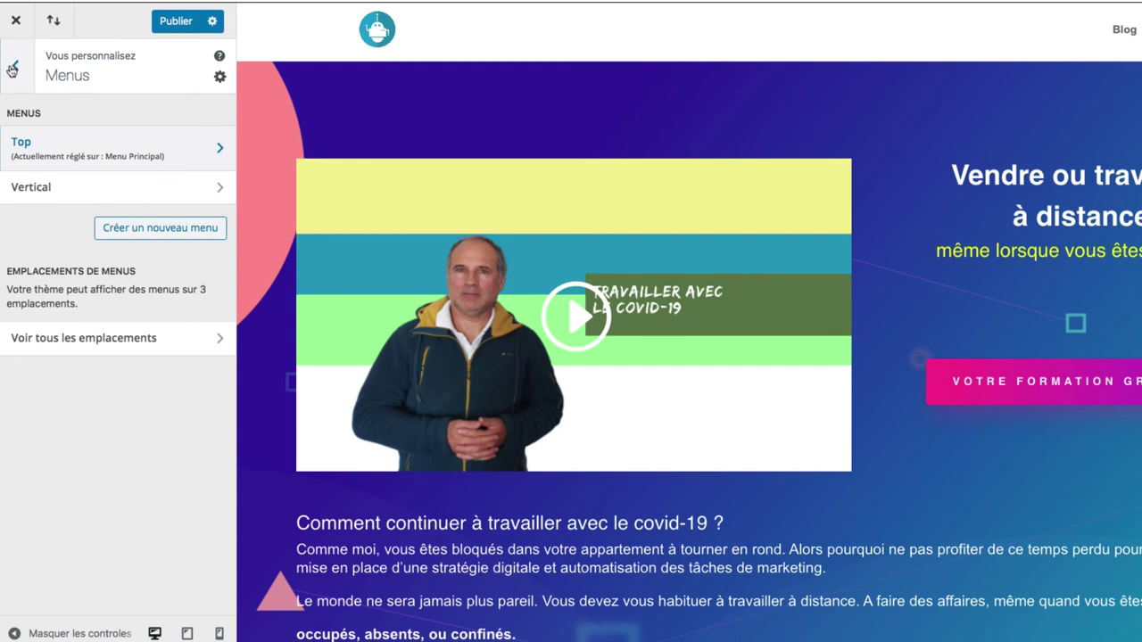
- Look over the Widgets settings and return to the main Customizer sections
{"action": "left_click", "coordinate": [13, 68]}
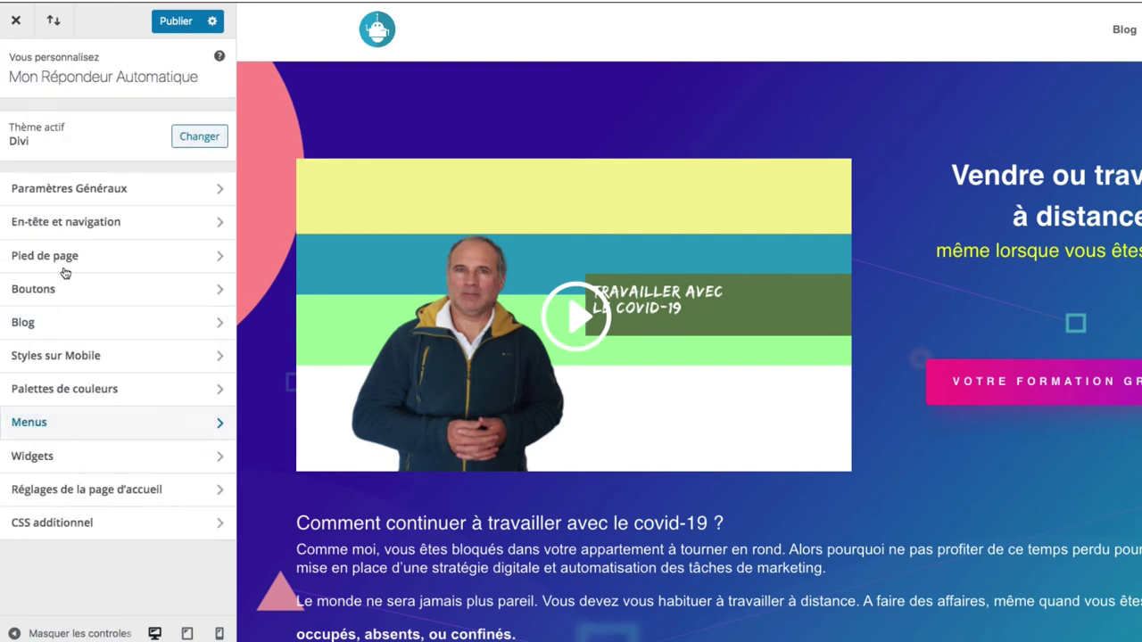
{"action": "left_click", "coordinate": [108, 469]}
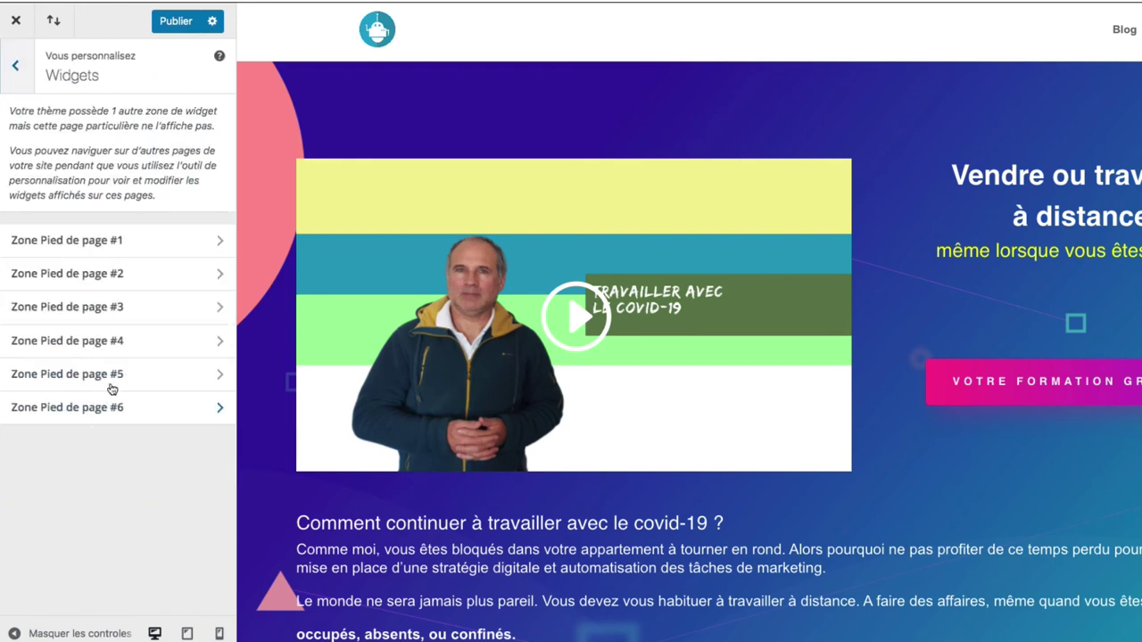
{"action": "left_click", "coordinate": [15, 70]}
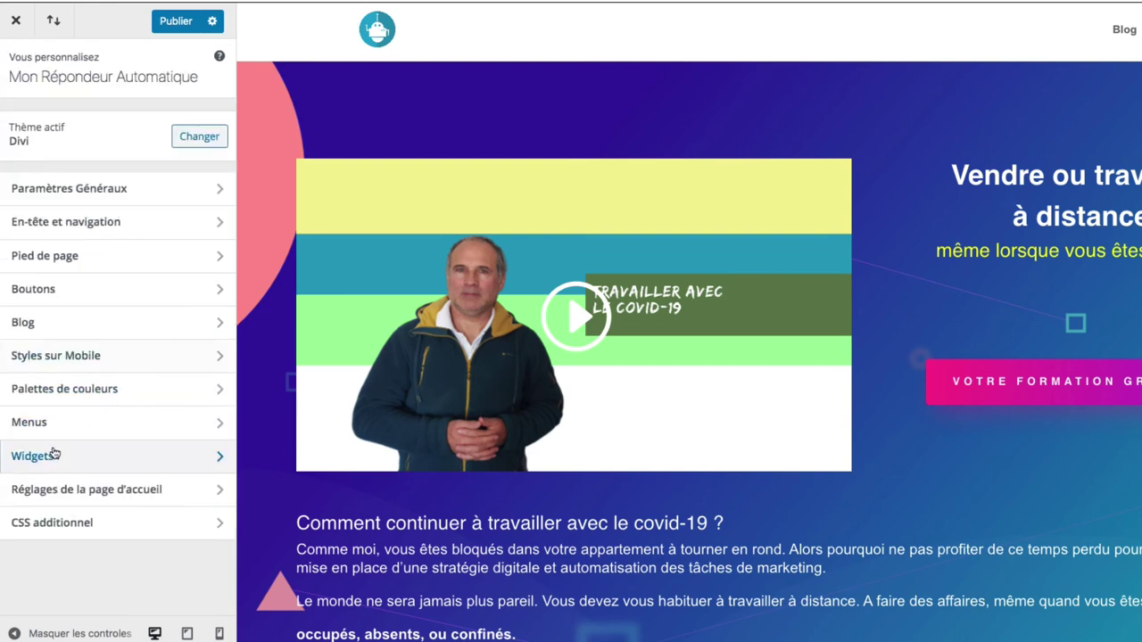
- Check the Page des articles choices in Réglages de la page d'accueil unchanged, then open CSS additionnel
{"action": "left_click", "coordinate": [78, 493]}
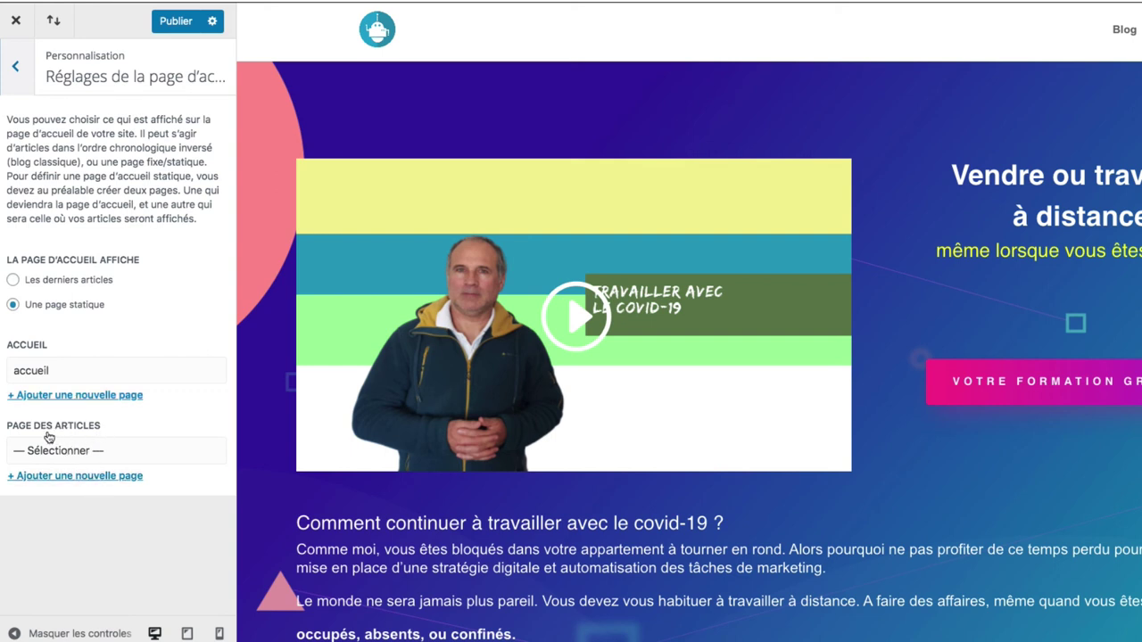
{"action": "left_click", "coordinate": [58, 452]}
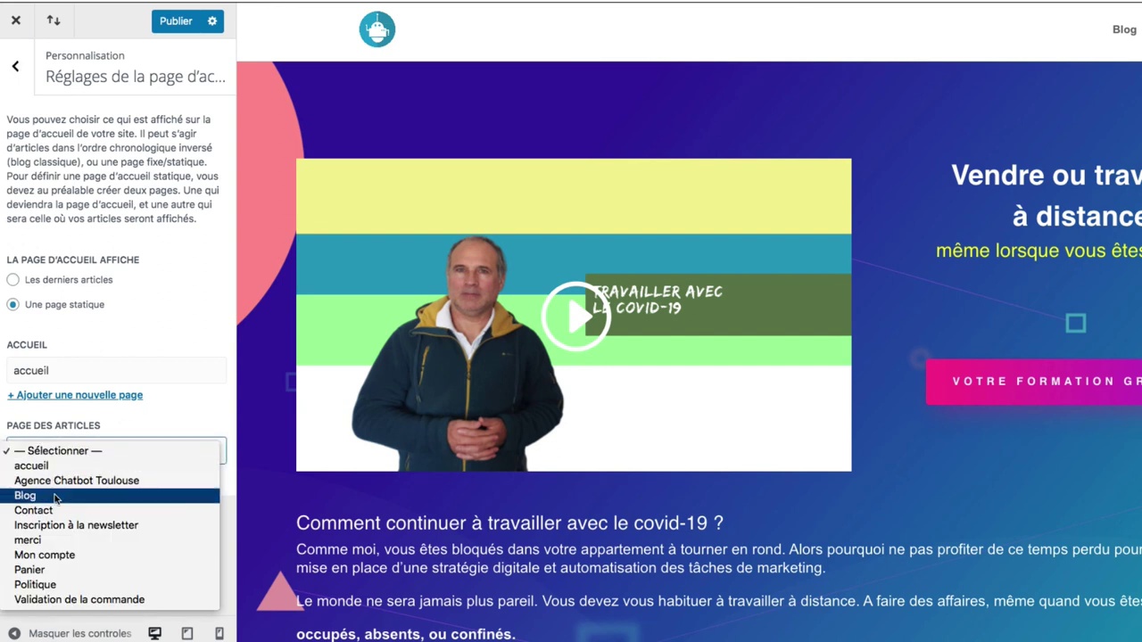
{"action": "left_click", "coordinate": [120, 422]}
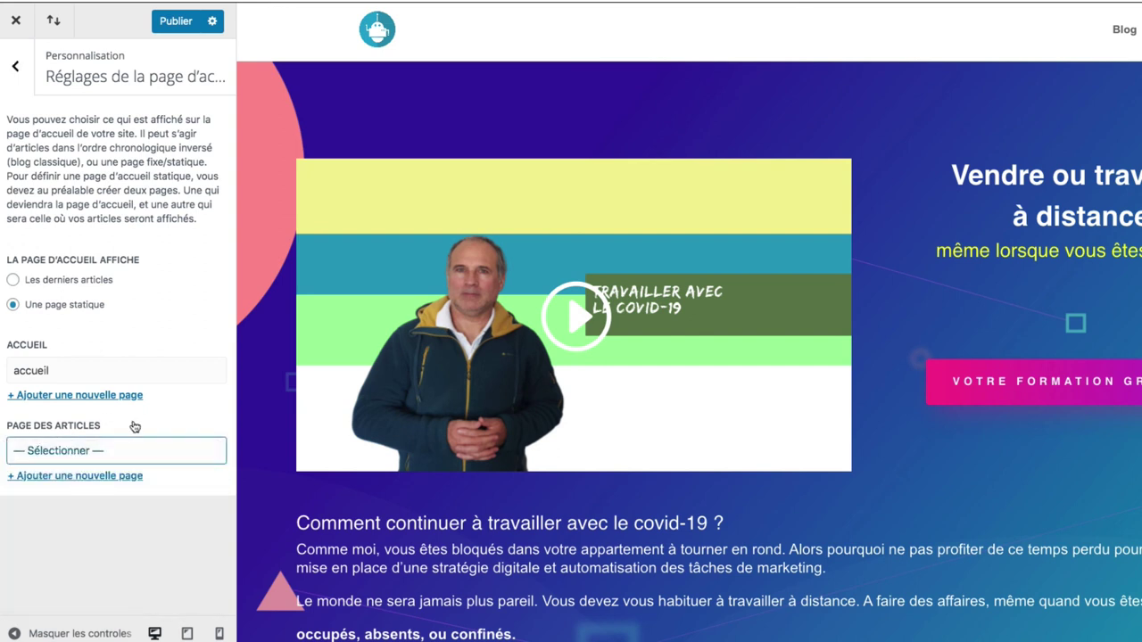
{"action": "left_click", "coordinate": [16, 66]}
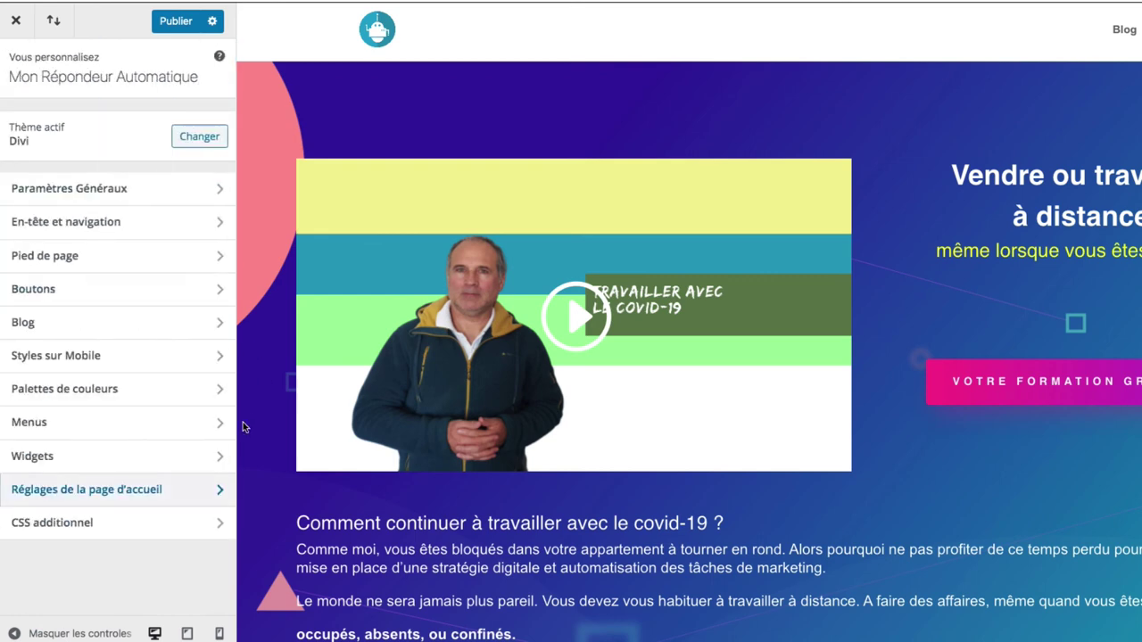
{"action": "left_click", "coordinate": [139, 525]}
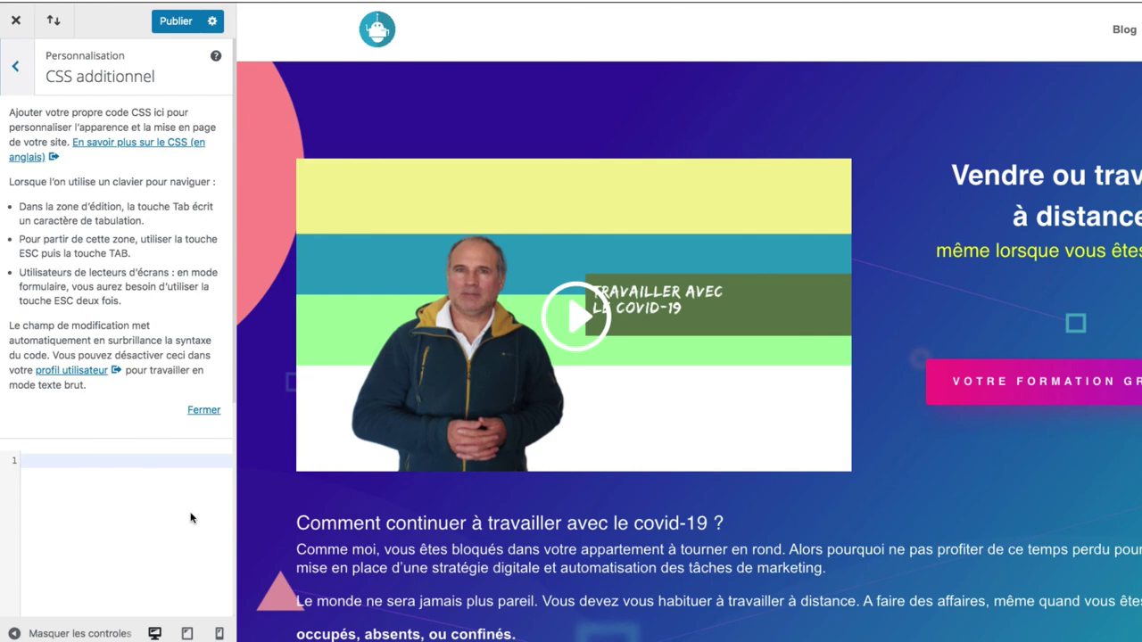